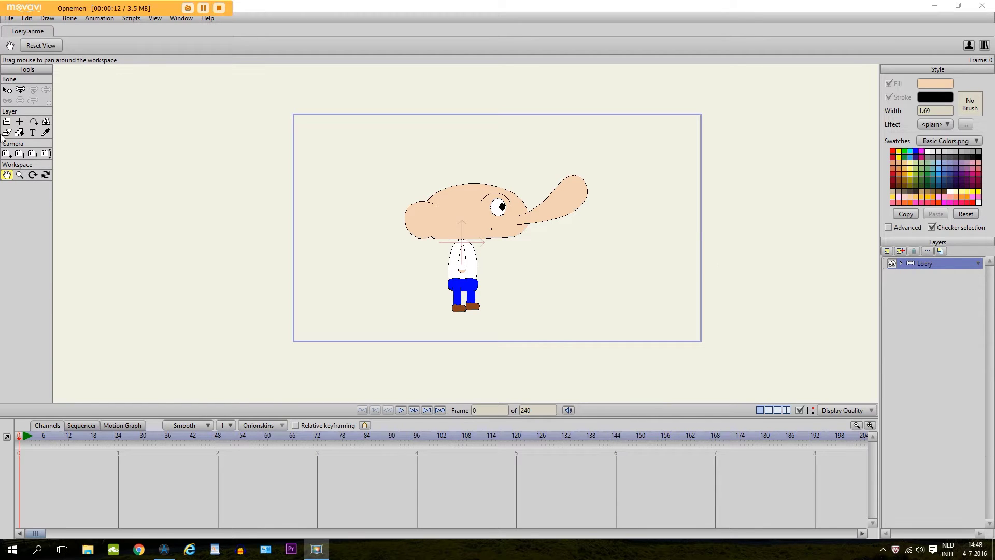
# Draw a root bone down the middle of the character's blue hips with the Add Bone tool
pyautogui.scroll(5, 639, 231)
pyautogui.moveTo(612, 237); pyautogui.dragTo(593, 213)
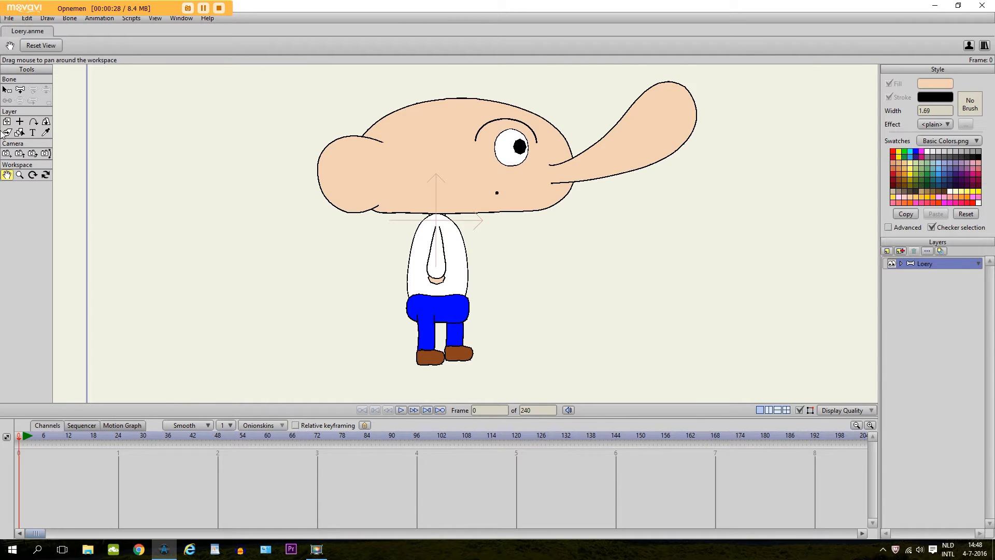
pyautogui.moveTo(558, 253); pyautogui.dragTo(558, 231)
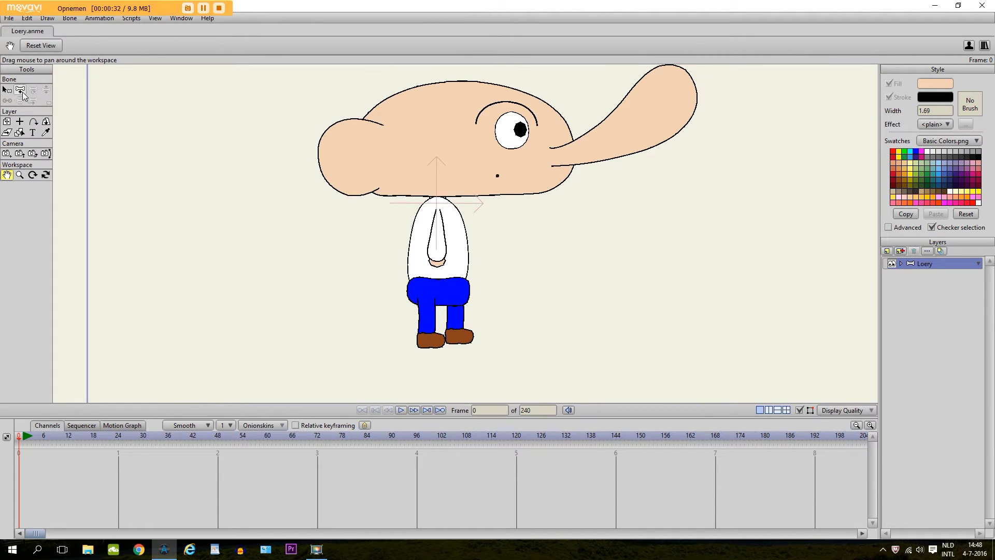
pyautogui.click(20, 90)
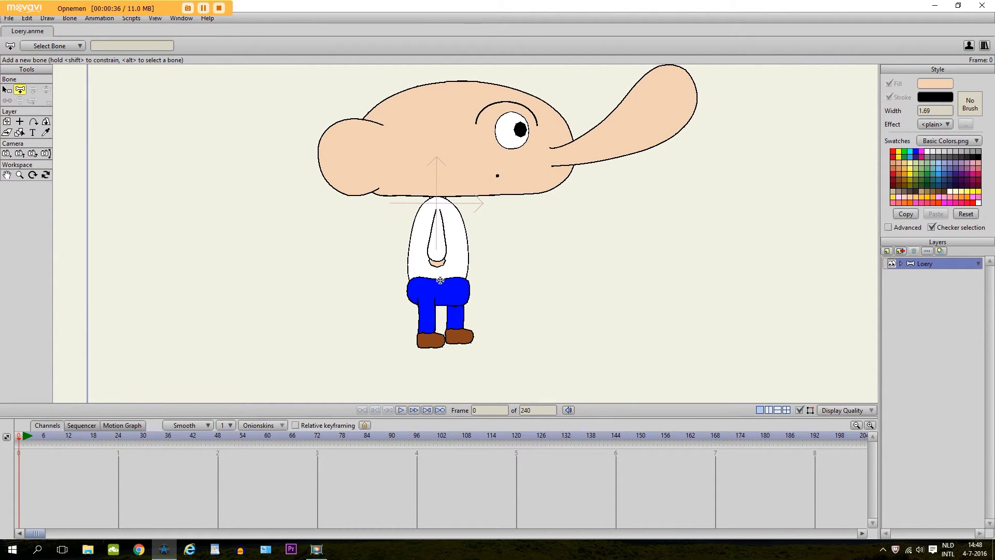
pyautogui.moveTo(439, 280); pyautogui.dragTo(438, 304)
# Select the hip bone as parent and draw two leg bones and a foot bone in the character's leg on the left
pyautogui.click(7, 90)
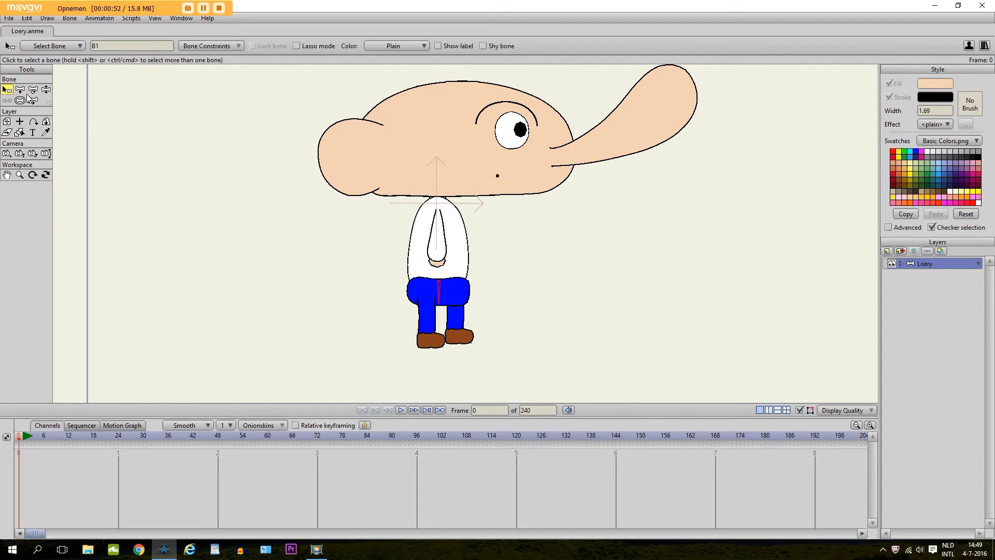
pyautogui.click(381, 262)
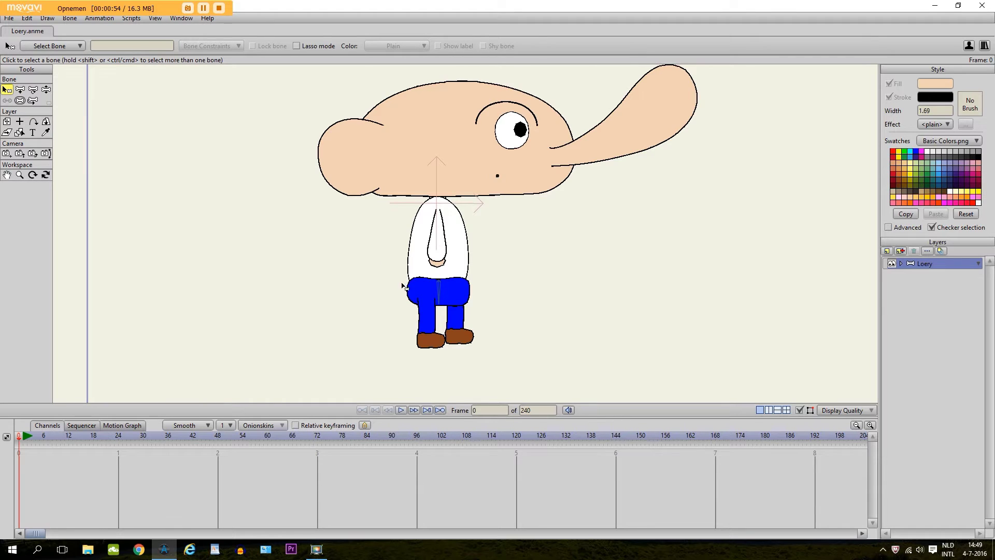
pyautogui.click(440, 292)
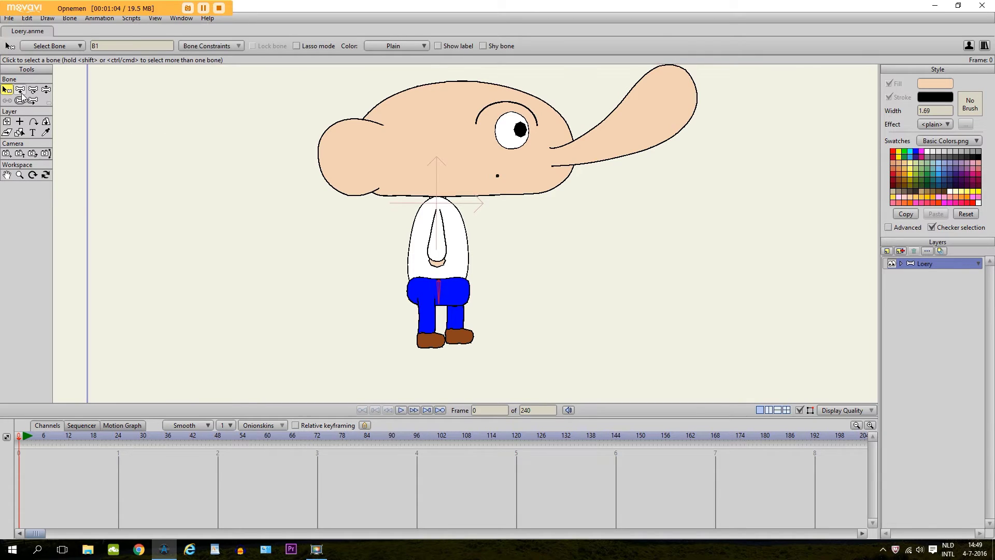
pyautogui.click(20, 94)
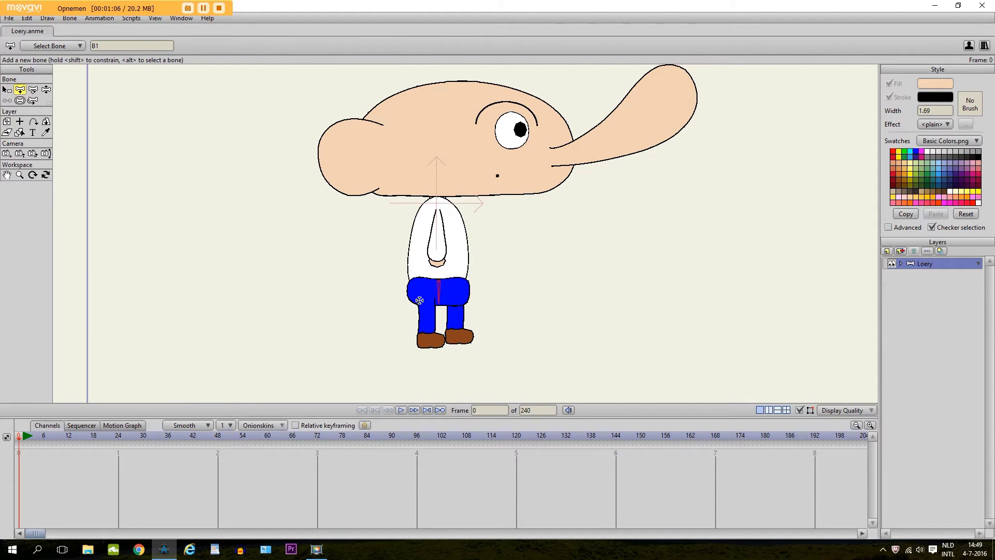
pyautogui.moveTo(427, 299); pyautogui.dragTo(428, 332)
pyautogui.moveTo(418, 340); pyautogui.dragTo(457, 339)
pyautogui.moveTo(441, 339); pyautogui.dragTo(441, 340)
# Return to the hip bone as parent and draw two leg bones and a foot bone in the leg on the right
pyautogui.press('Up')
pyautogui.press('Up')
pyautogui.moveTo(456, 293); pyautogui.dragTo(455, 310)
pyautogui.moveTo(455, 314); pyautogui.dragTo(470, 335)
# Check the parent links between the hip, leg and foot bones with the Reparent Bone tool
pyautogui.click(8, 177)
pyautogui.scroll(5, 428, 296)
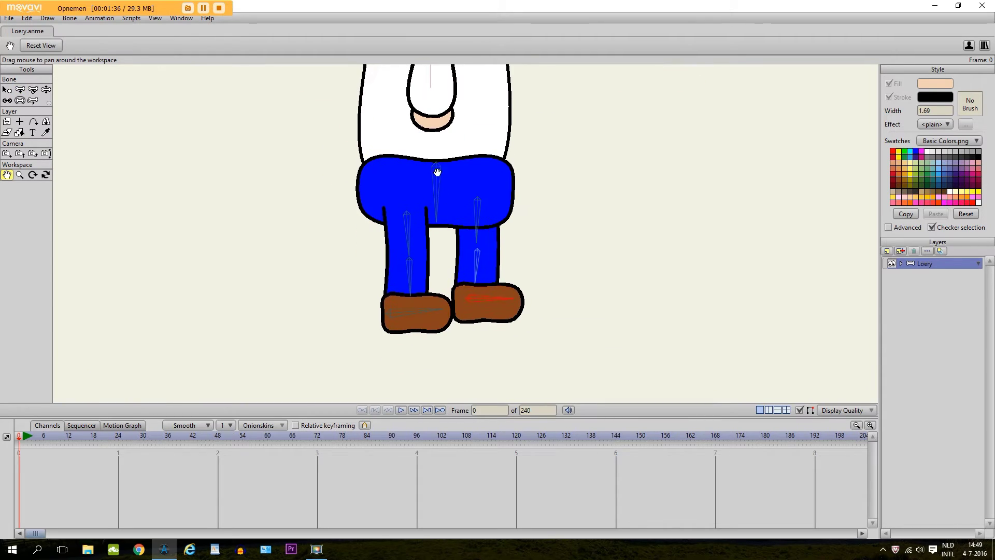
pyautogui.click(7, 100)
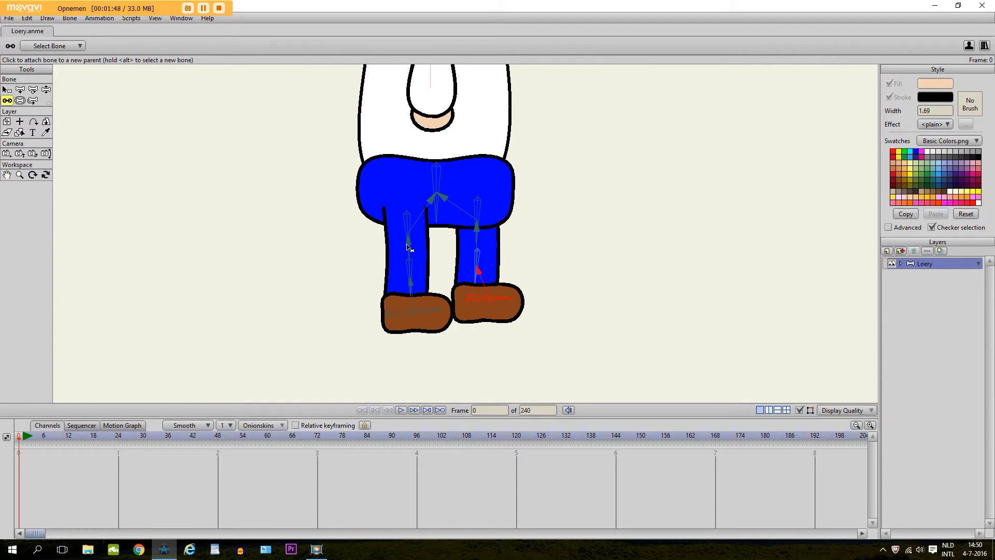
pyautogui.scroll(-2, 445, 179)
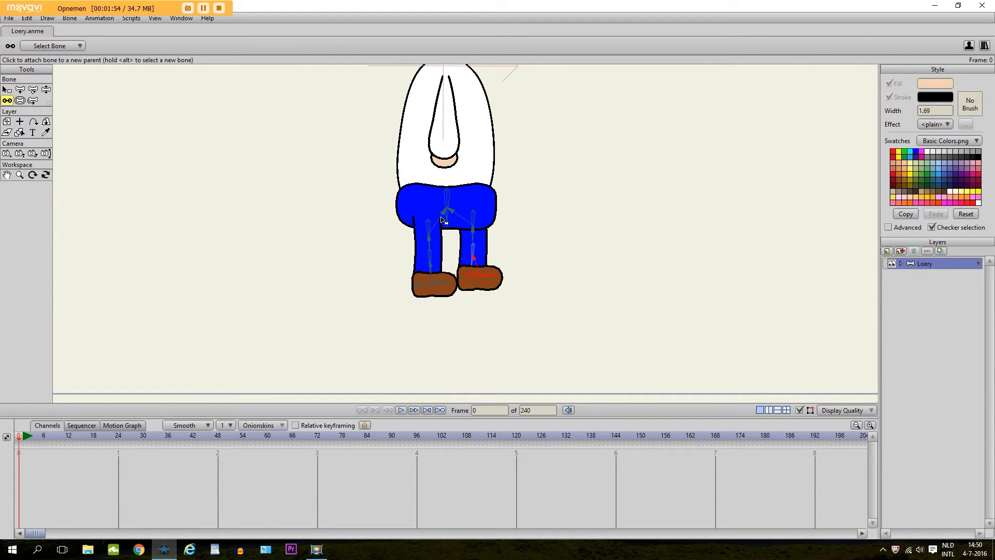
# Select the hip bone and draw two bones up through the body, followed by two arm bones and a hand bone
pyautogui.click(7, 174)
pyautogui.moveTo(398, 163); pyautogui.dragTo(400, 249)
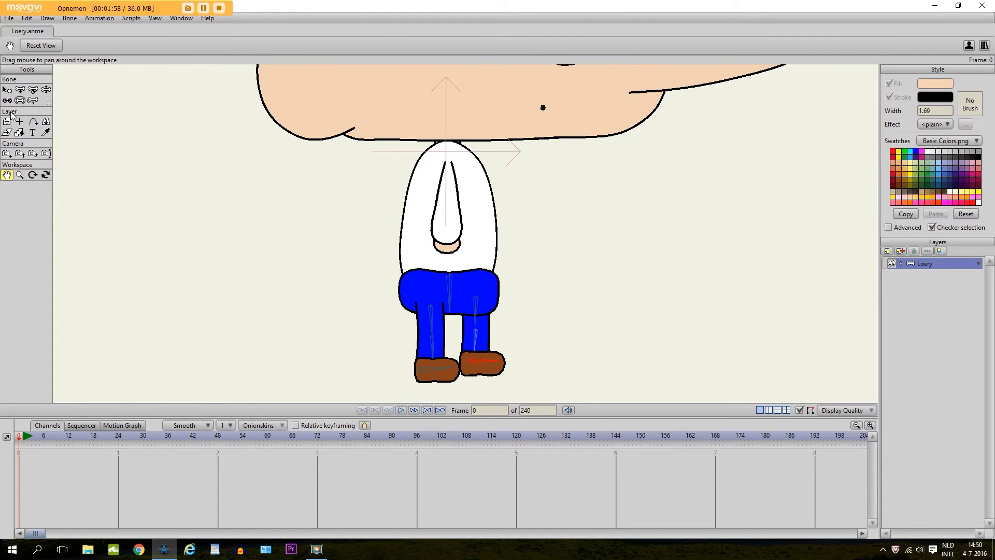
pyautogui.click(6, 89)
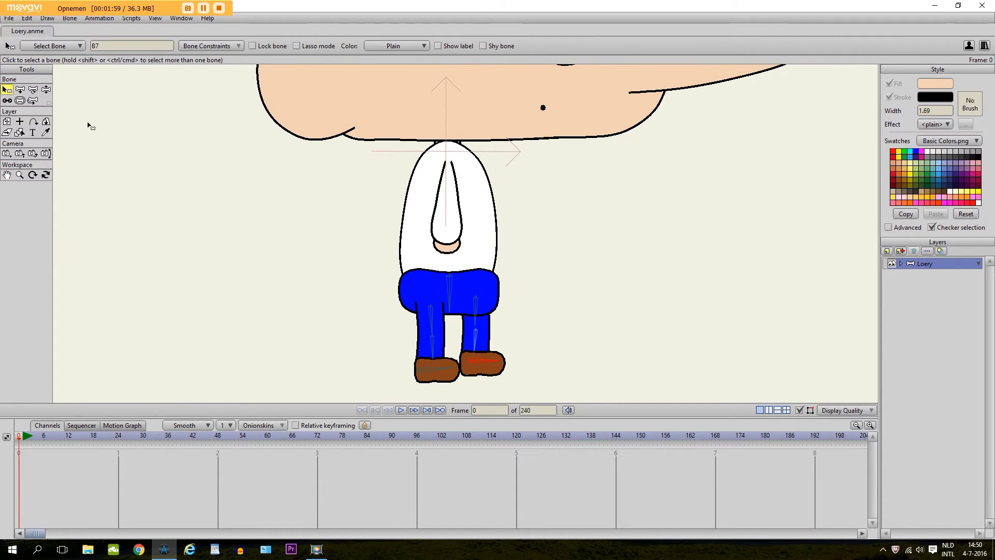
pyautogui.click(449, 286)
pyautogui.click(19, 90)
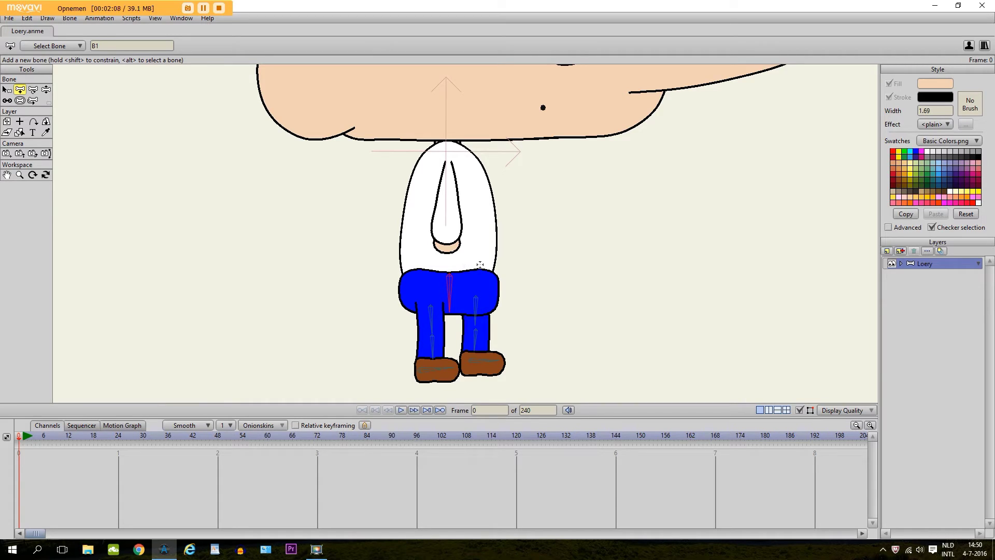
pyautogui.moveTo(479, 263); pyautogui.dragTo(447, 252)
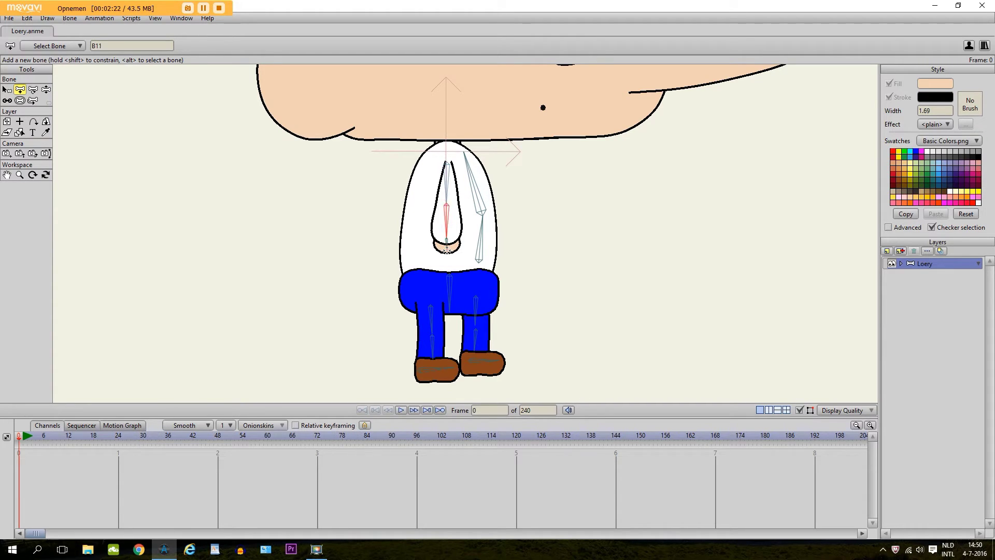
# Select the upper body bone and draw a short neck bone and a long head bone up through the head
pyautogui.keyDown('alt'); pyautogui.click(488, 206); pyautogui.keyUp('alt')
pyautogui.moveTo(446, 148); pyautogui.dragTo(447, 138)
pyautogui.scroll(-2, 447, 134)
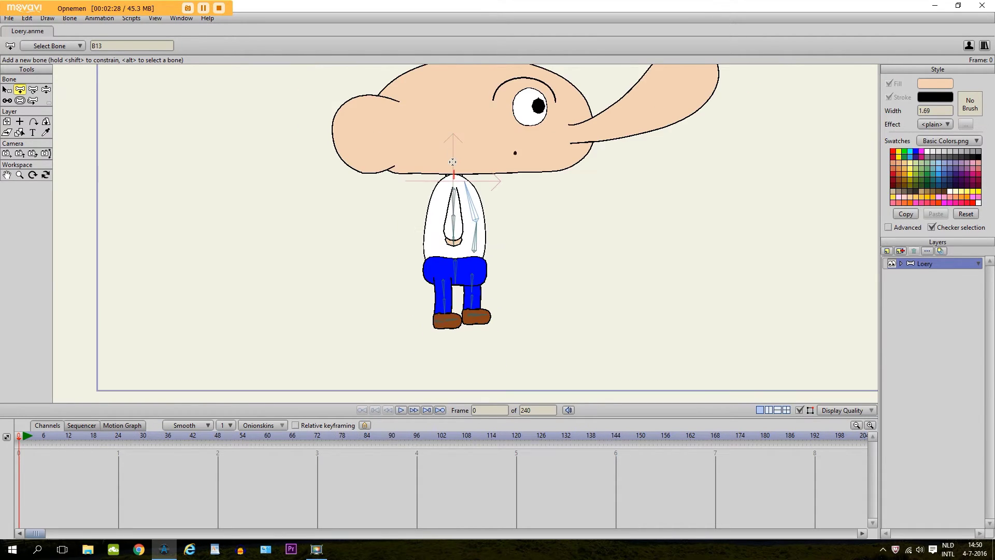
pyautogui.moveTo(453, 166); pyautogui.dragTo(456, 96)
pyautogui.scroll(-1, 455, 106)
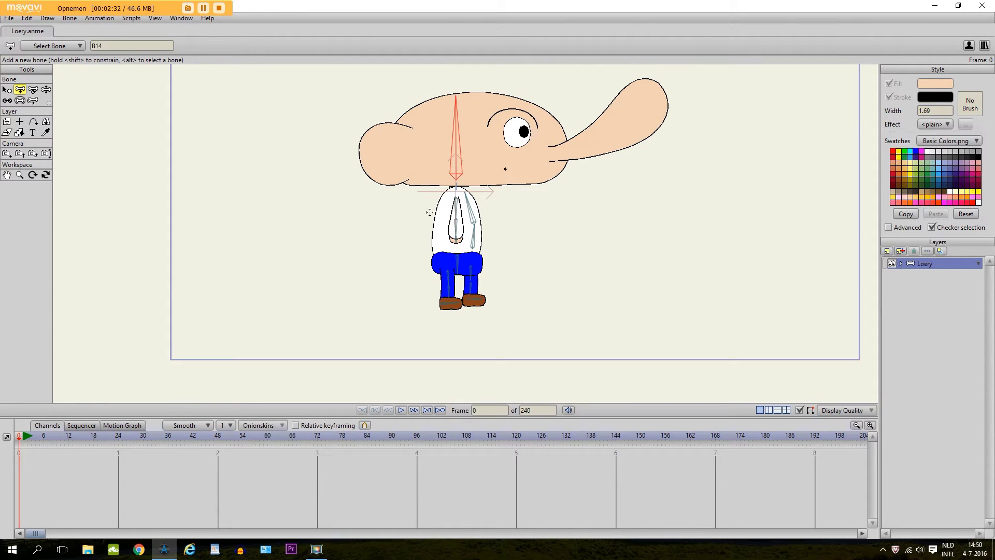
pyautogui.scroll(1, 437, 260)
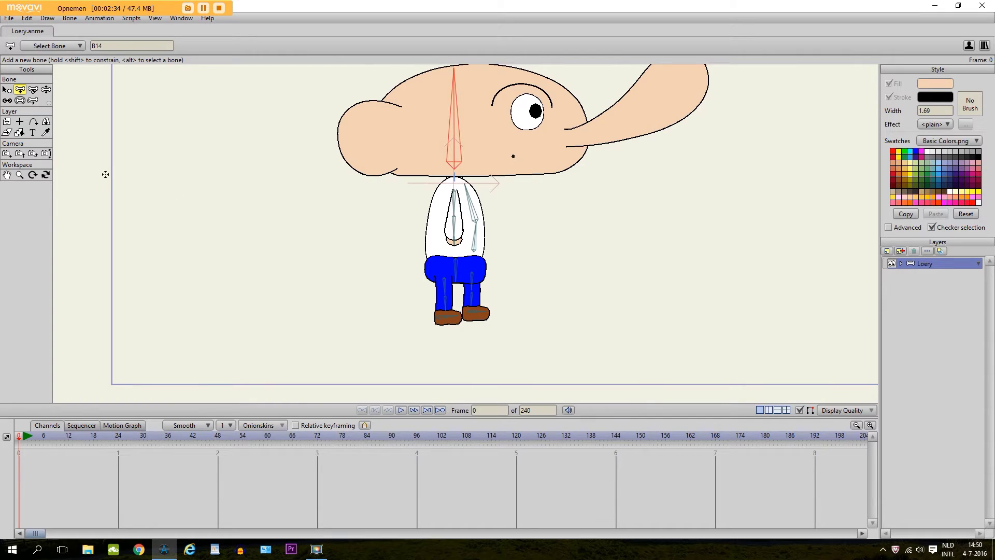
# Test how the bones deform the character with the Manipulate Bones tool, and return to frame 0
pyautogui.click(46, 89)
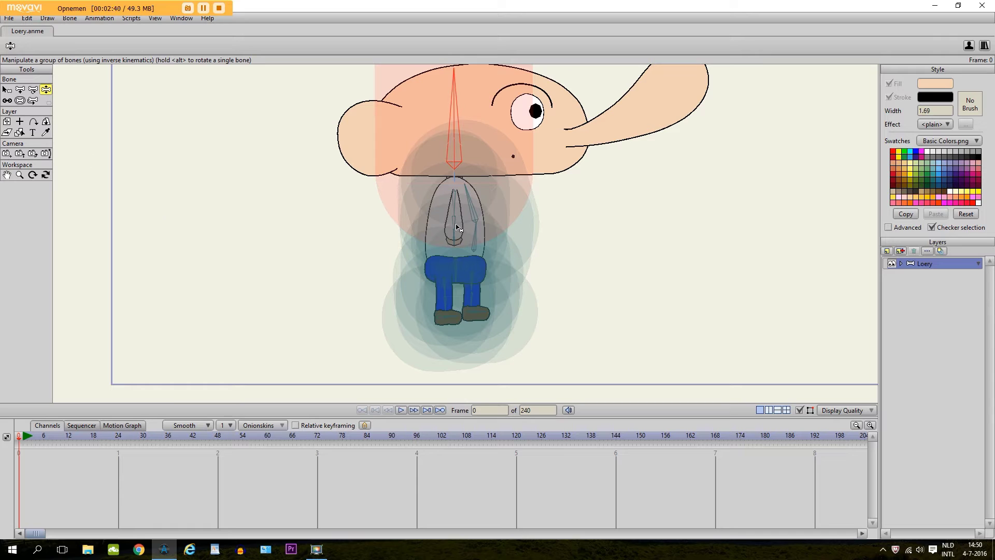
pyautogui.moveTo(456, 206); pyautogui.dragTo(449, 134)
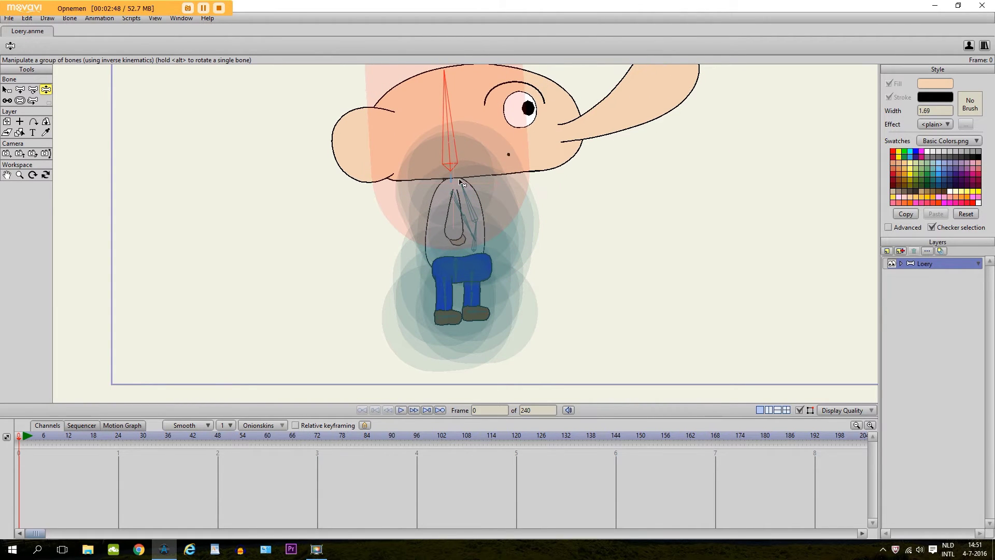
pyautogui.click(23, 454)
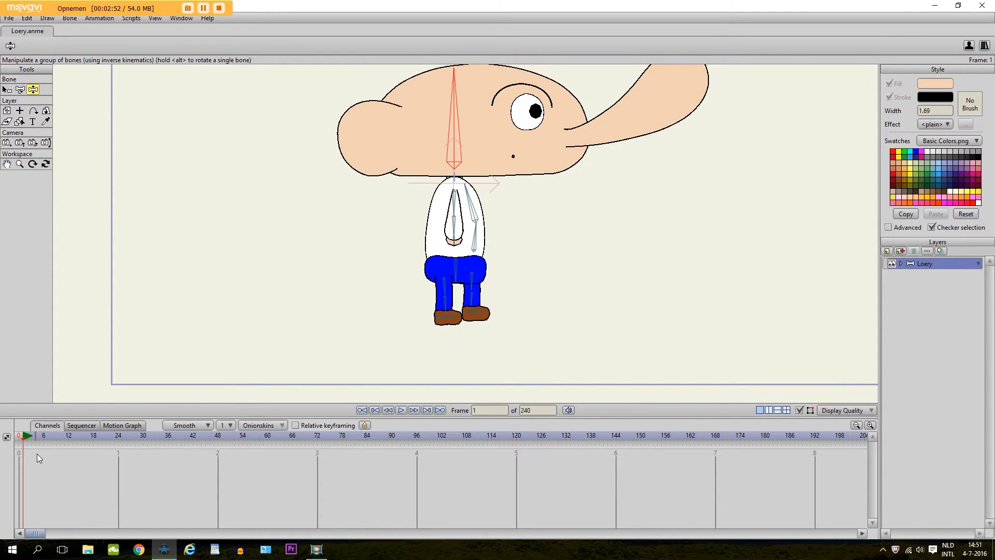
pyautogui.click(19, 454)
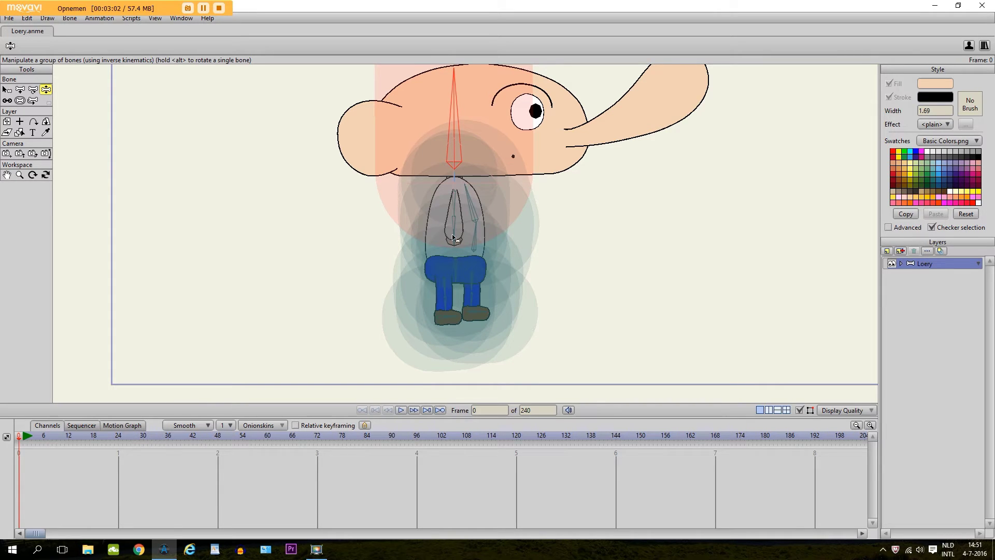
# Select all of the character's bones and set their bone strength to 0
pyautogui.click(7, 91)
pyautogui.moveTo(347, 72); pyautogui.dragTo(565, 291)
pyautogui.click(20, 100)
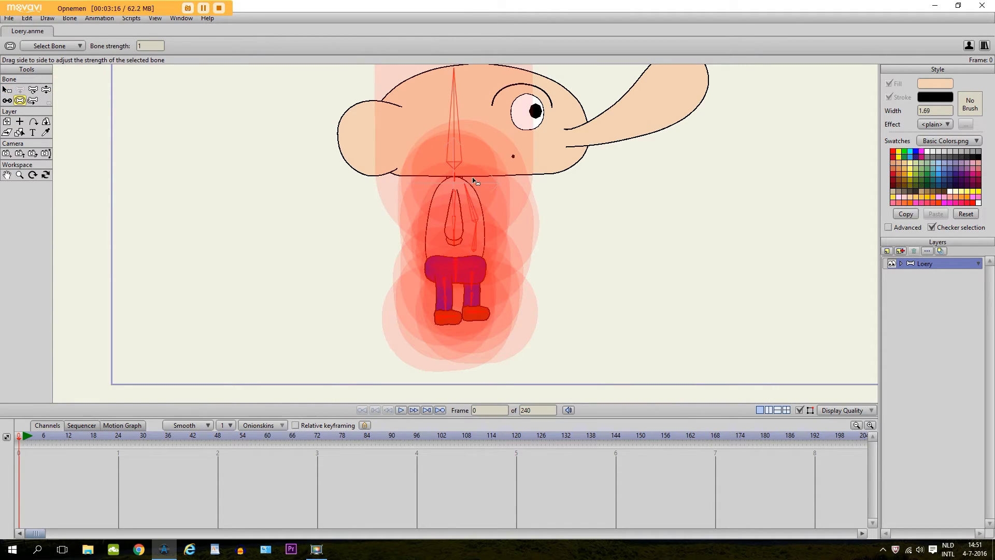
pyautogui.moveTo(473, 181); pyautogui.dragTo(381, 190)
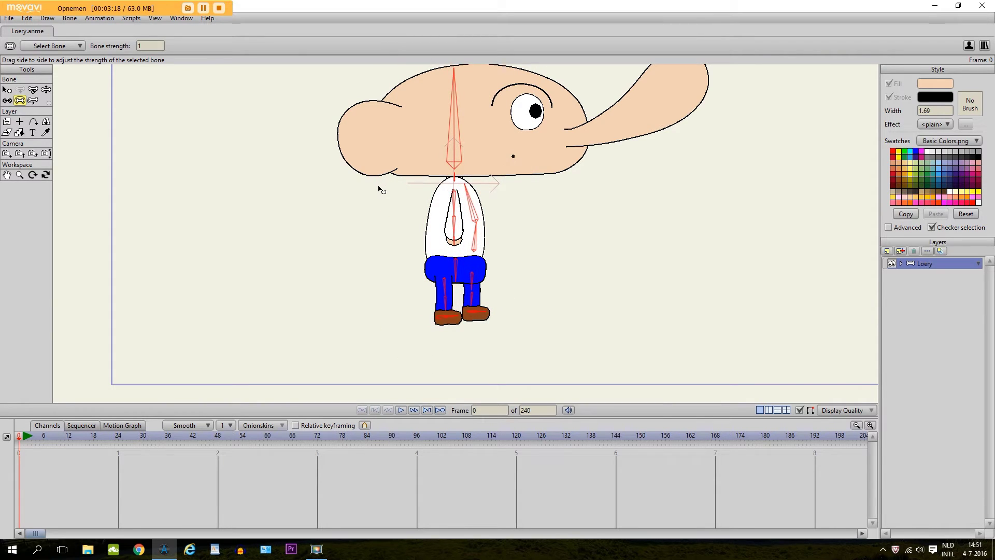
pyautogui.moveTo(246, 193); pyautogui.dragTo(222, 195)
# Expand the Loery bone layer, select its Head layer and check its bone binding with the Bind Layer tool
pyautogui.click(902, 263)
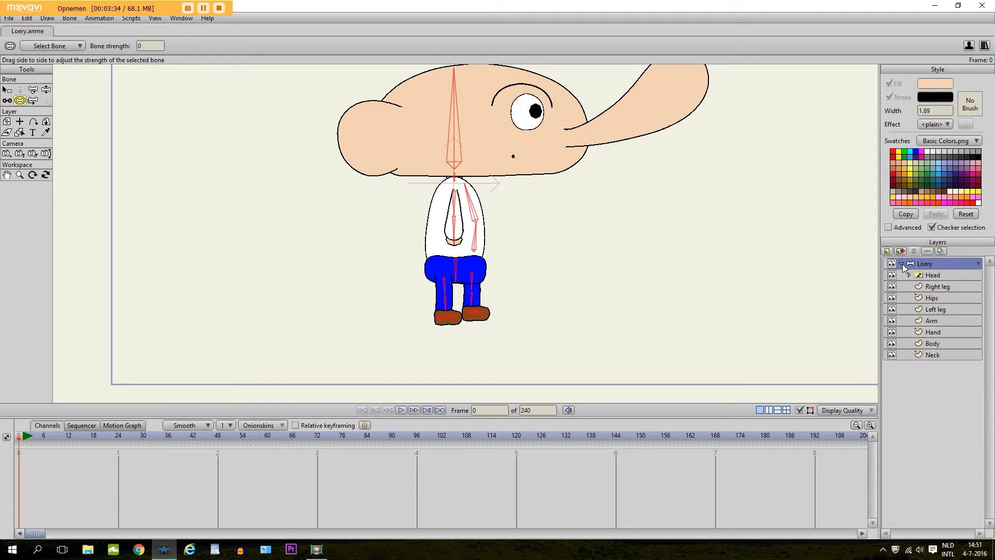
pyautogui.click(928, 276)
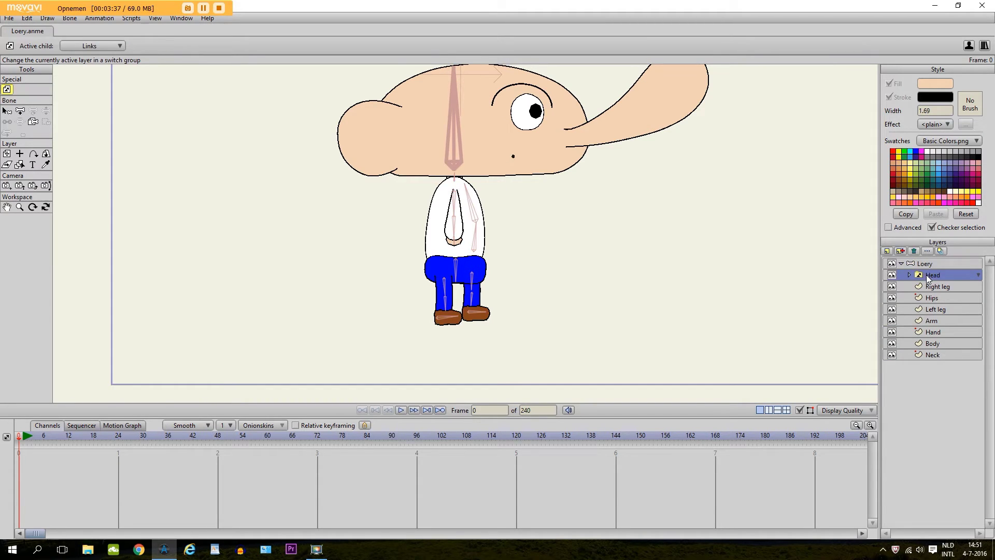
pyautogui.click(32, 123)
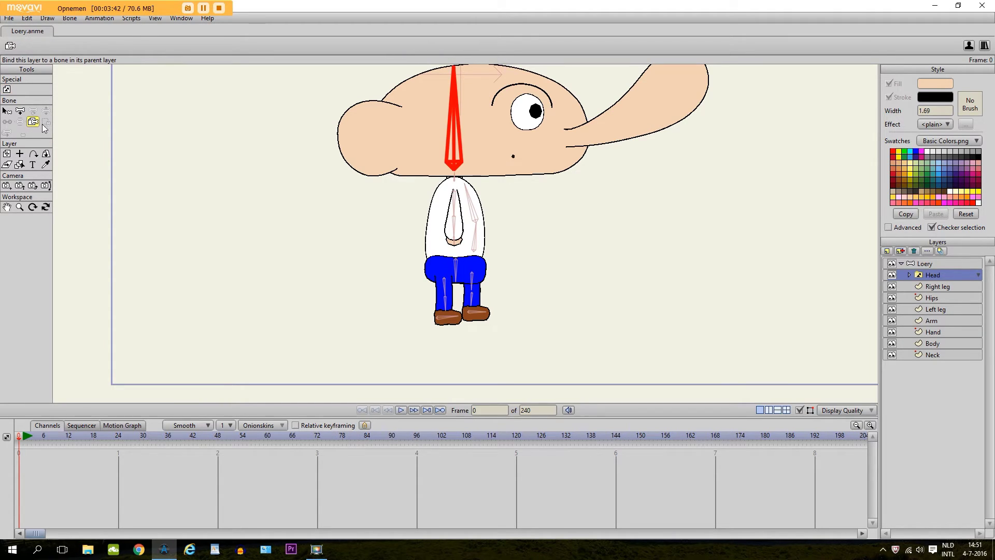
pyautogui.scroll(-1, 469, 144)
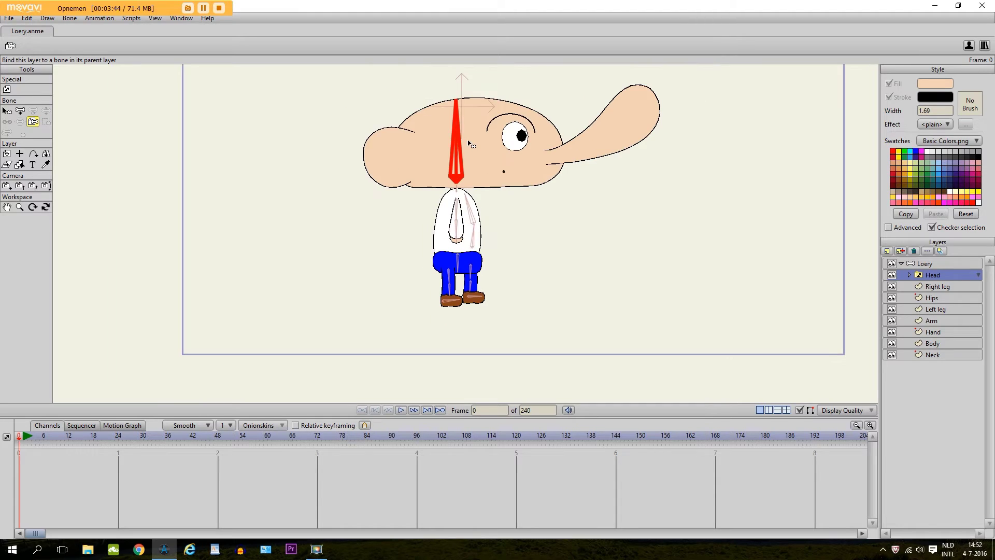
pyautogui.scroll(1, 458, 176)
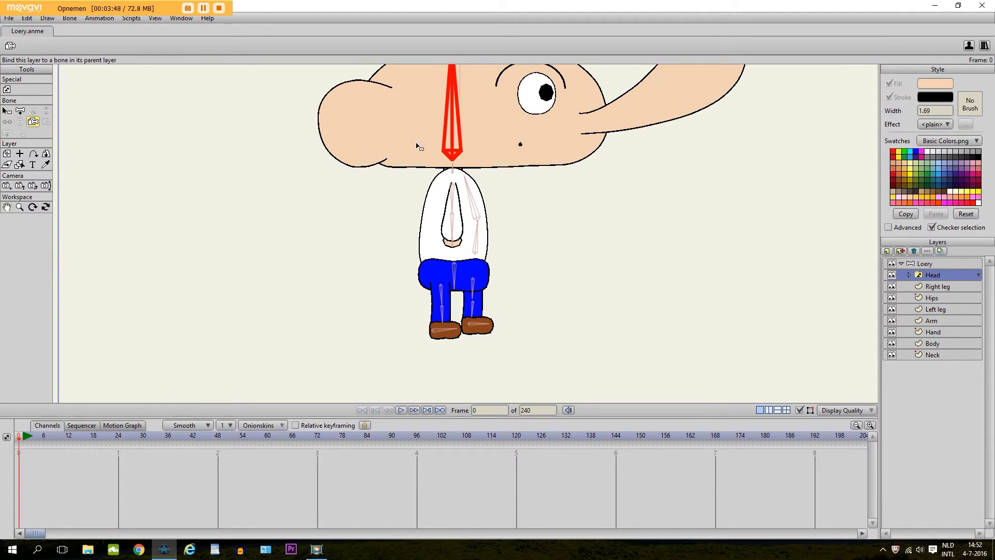
pyautogui.scroll(-2, 465, 136)
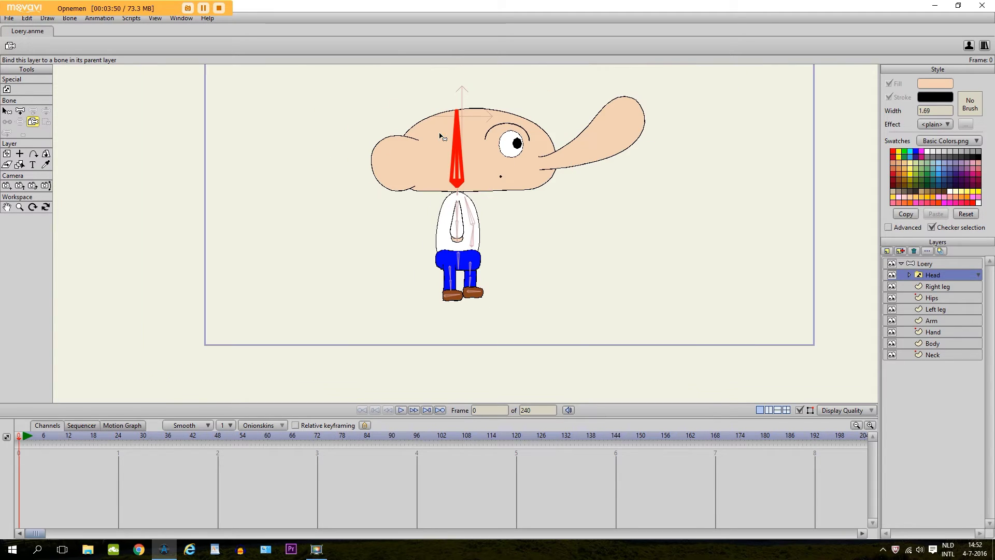
pyautogui.scroll(1, 486, 161)
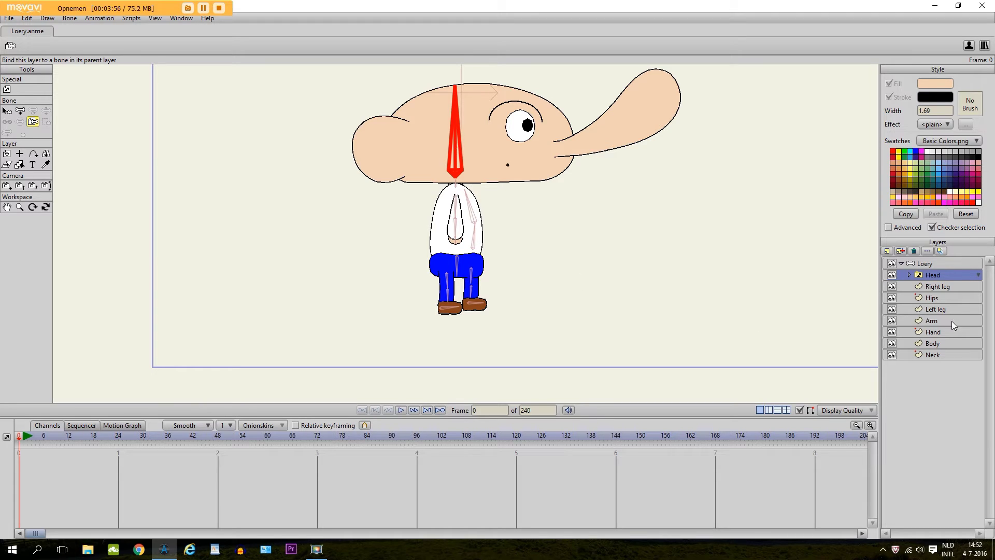
# Bind the Hips layer to the hip bone
pyautogui.click(930, 299)
pyautogui.scroll(2, 459, 279)
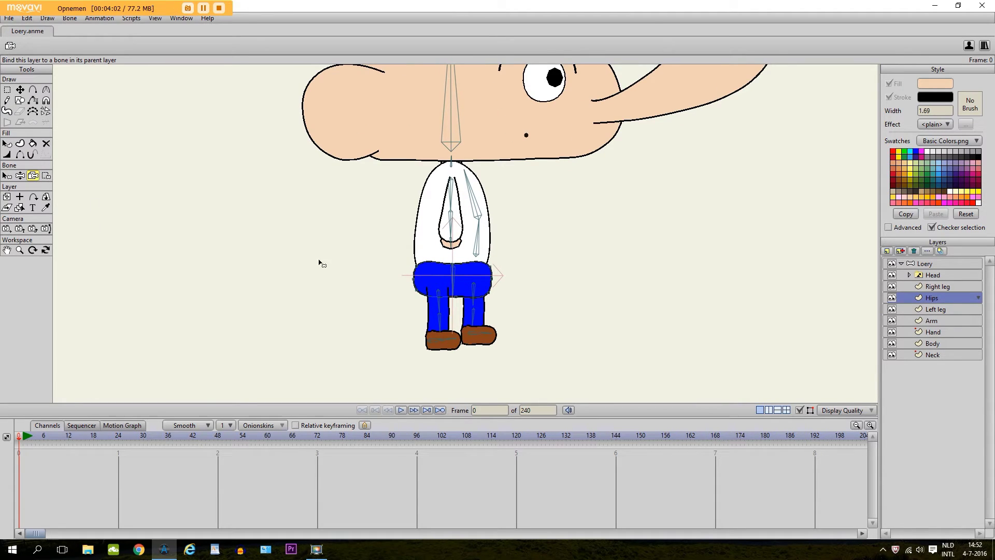
pyautogui.click(453, 276)
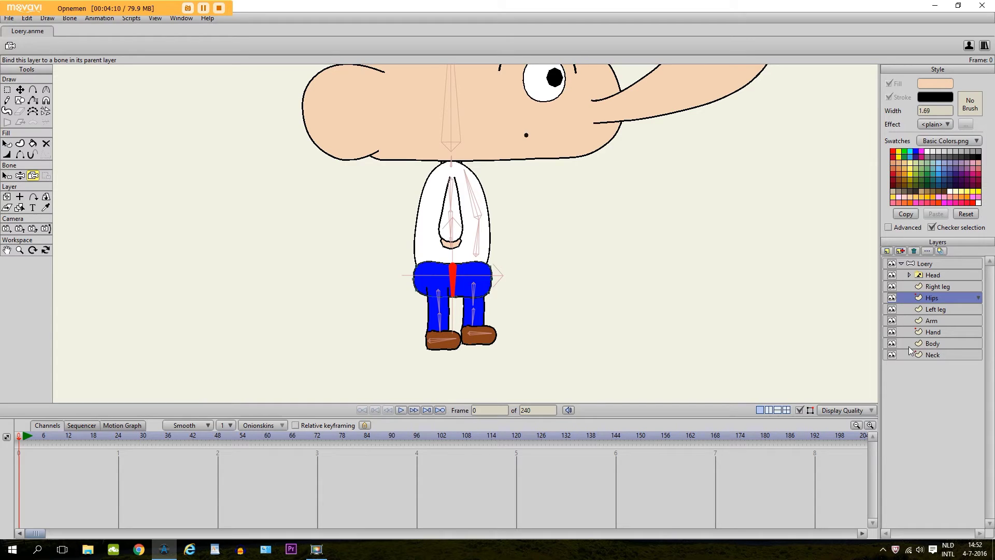
# Bind the Hand layer to the hand bone at the end of the arm
pyautogui.click(934, 330)
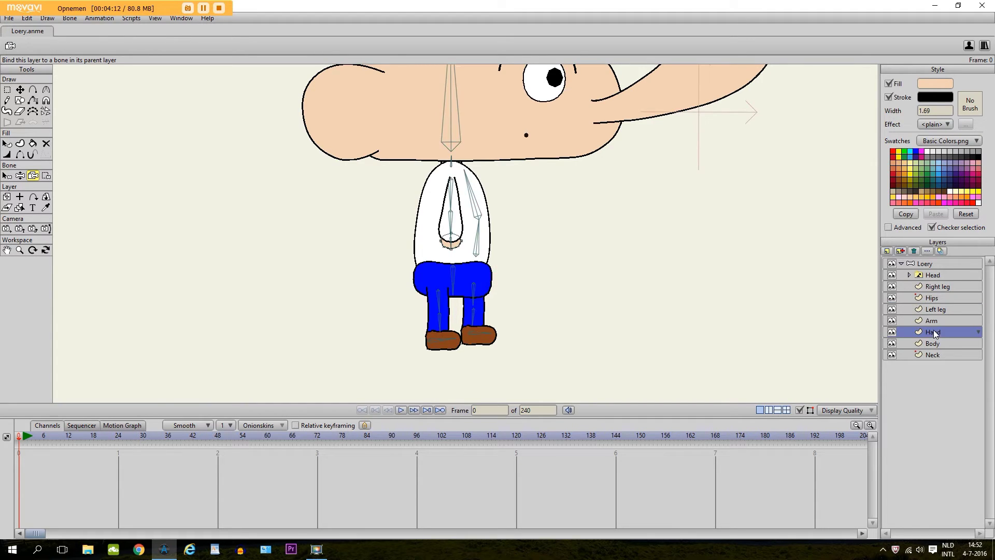
pyautogui.scroll(3, 513, 275)
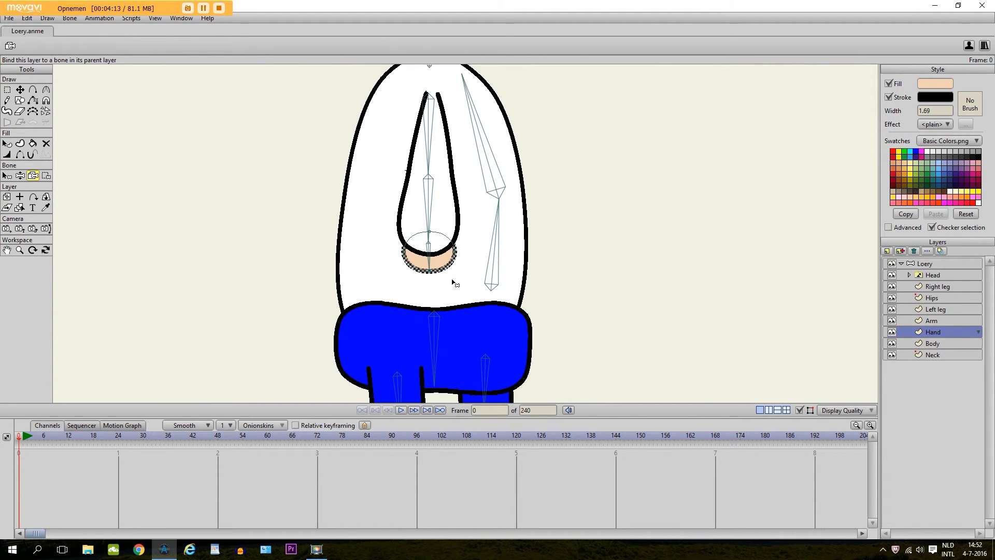
pyautogui.click(430, 256)
# Bind the Neck layer to the small neck bone between the head and the body
pyautogui.click(940, 355)
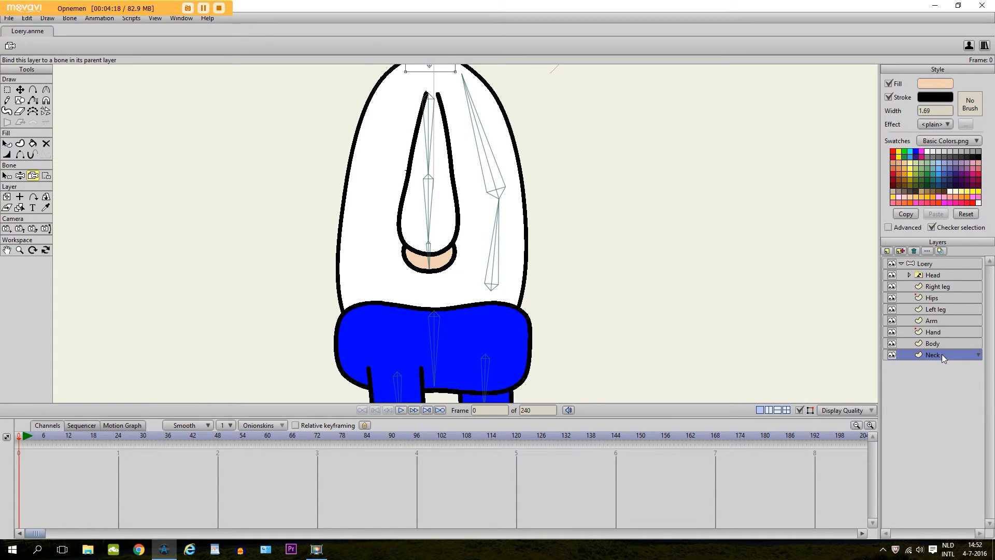
pyautogui.scroll(-2, 596, 202)
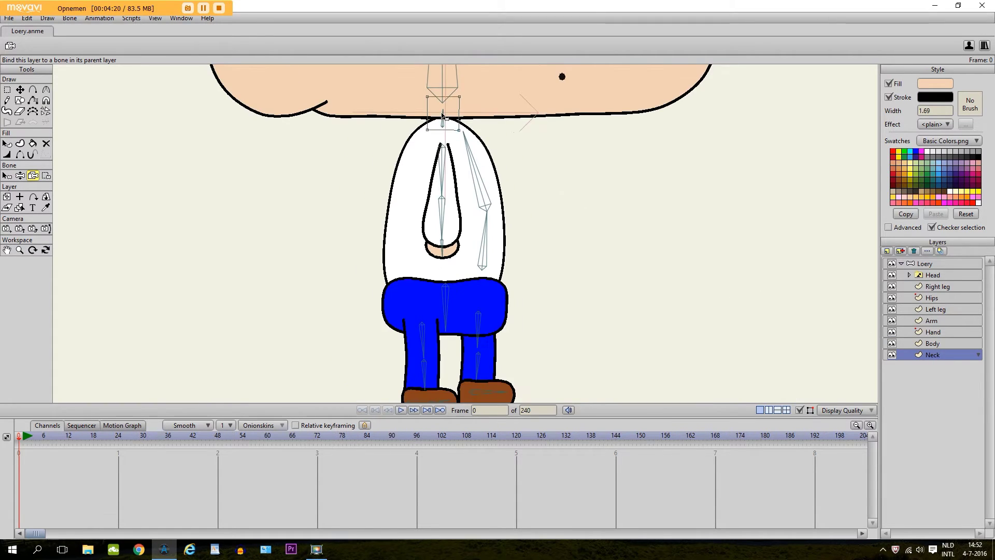
pyautogui.click(443, 120)
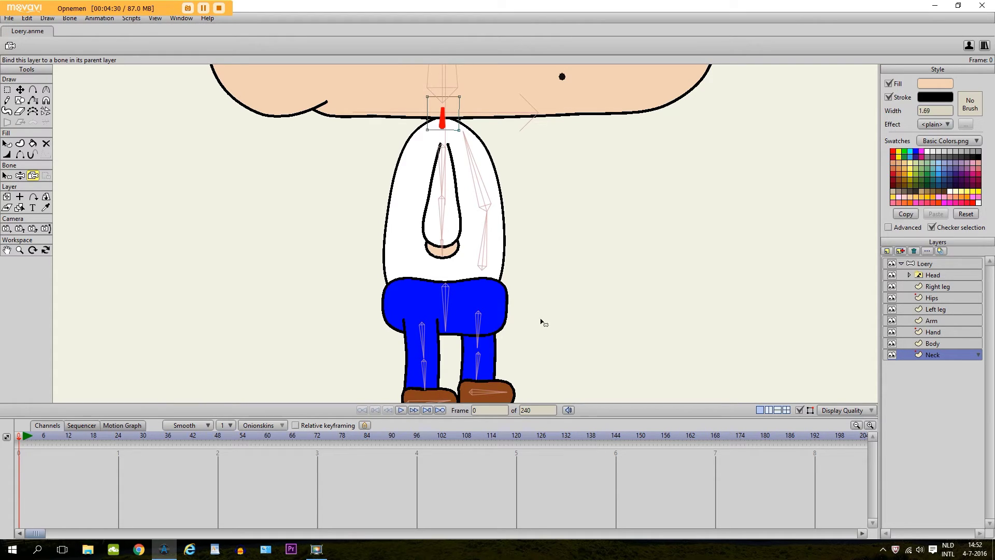
# Bind all points of the Right leg layer to the upper bone of that leg
pyautogui.click(933, 289)
pyautogui.click(7, 250)
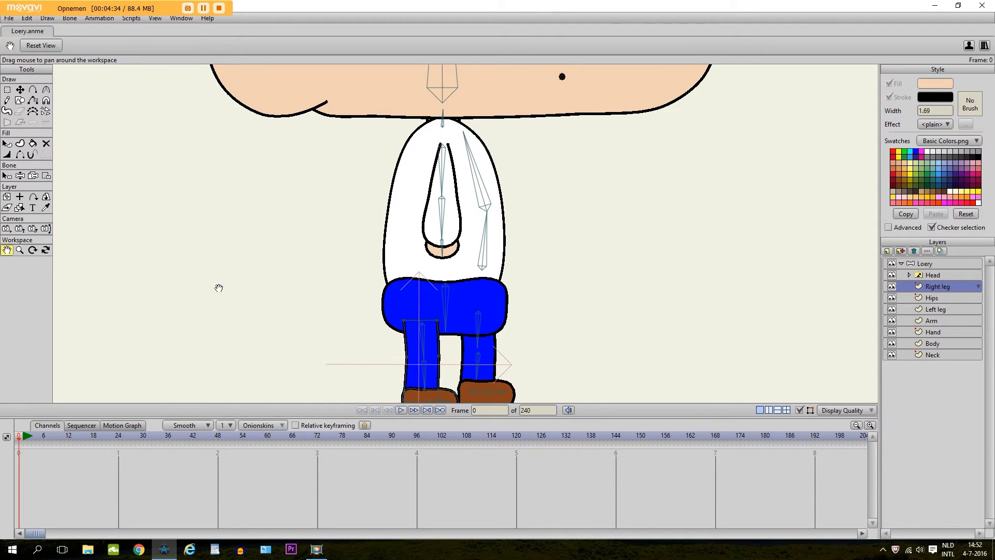
pyautogui.moveTo(245, 276); pyautogui.dragTo(244, 191)
pyautogui.click(7, 175)
pyautogui.scroll(2, 393, 274)
pyautogui.click(407, 255)
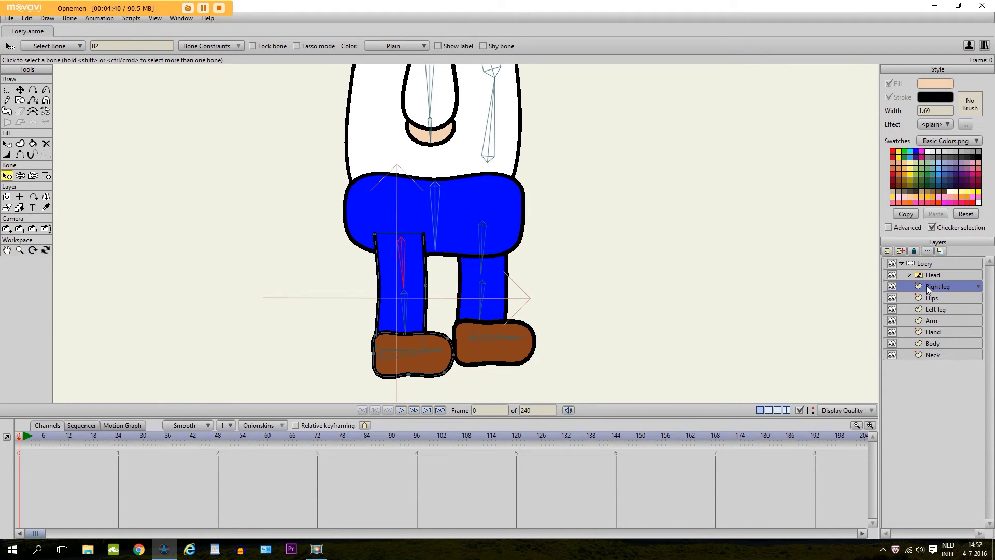
pyautogui.click(46, 176)
pyautogui.moveTo(322, 207); pyautogui.dragTo(517, 402)
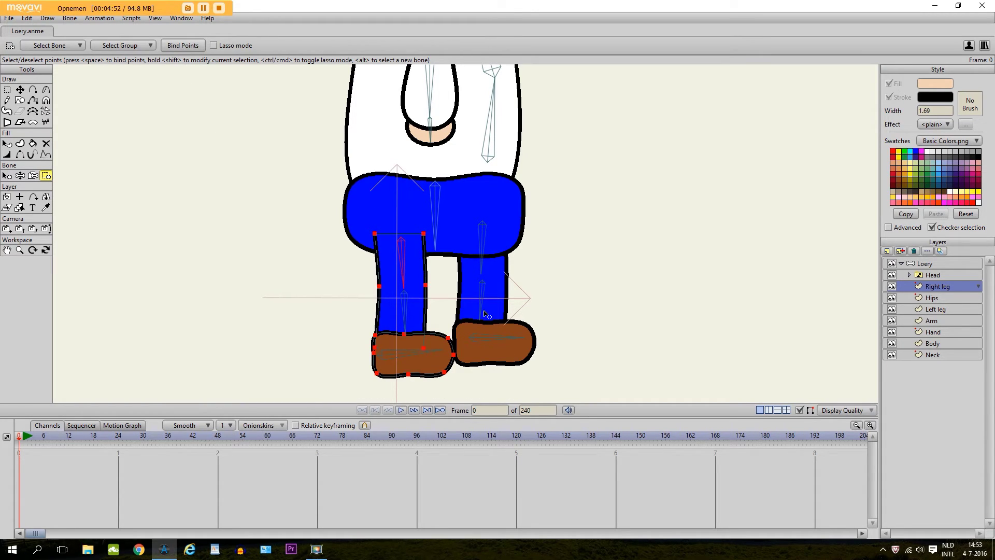
# Bind the Right leg layer's points from the knee down, including the shoe, to the lower leg bone
pyautogui.click(7, 176)
pyautogui.click(406, 318)
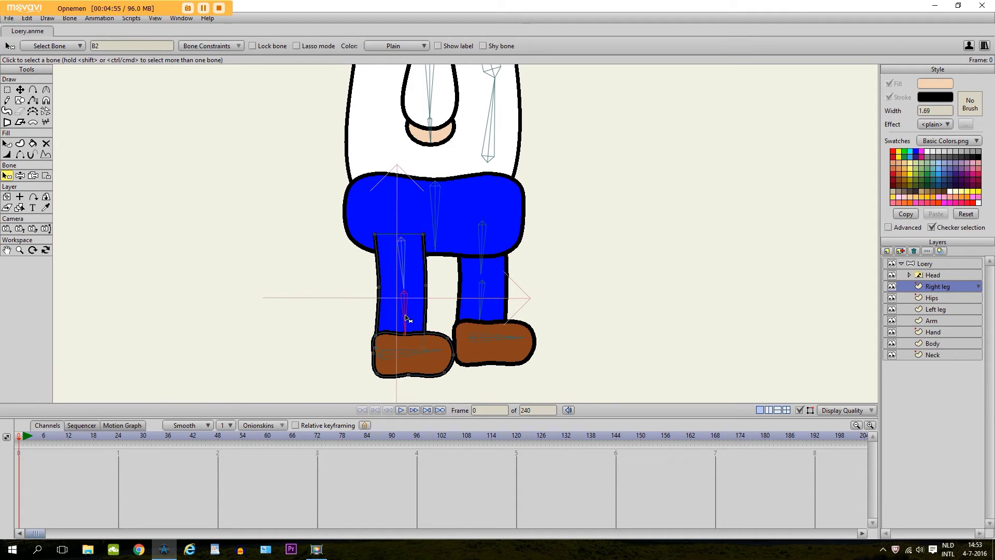
pyautogui.click(46, 176)
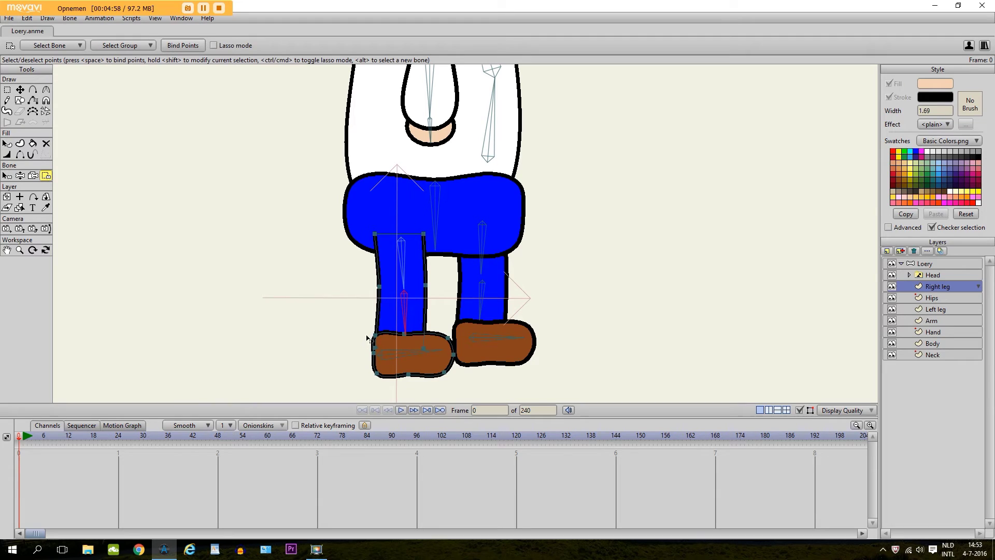
pyautogui.moveTo(323, 273); pyautogui.dragTo(489, 409)
# Bind the shoe points of the Right leg layer to the foot bone, selecting them in Lasso mode and leaving out the ankle points
pyautogui.click(7, 175)
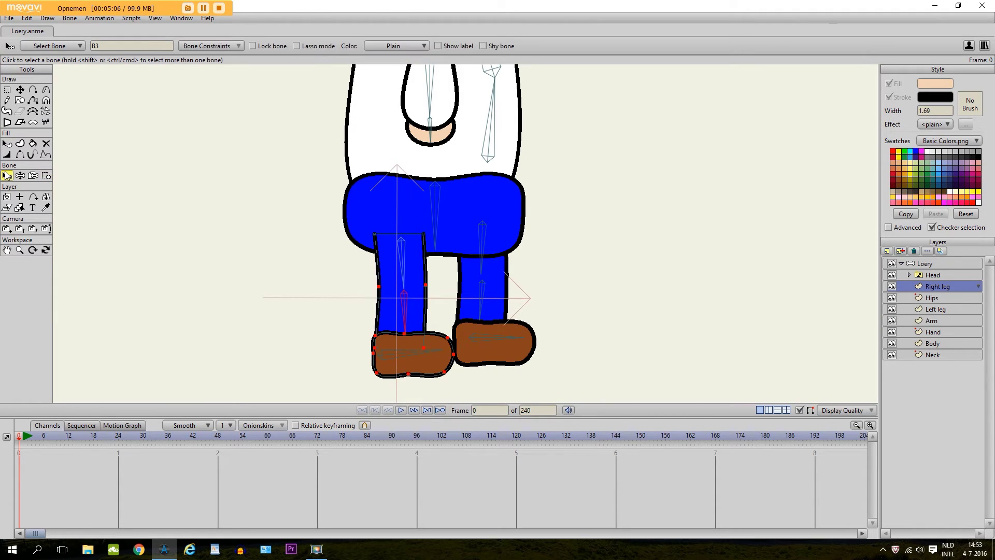
pyautogui.click(416, 354)
pyautogui.click(417, 355)
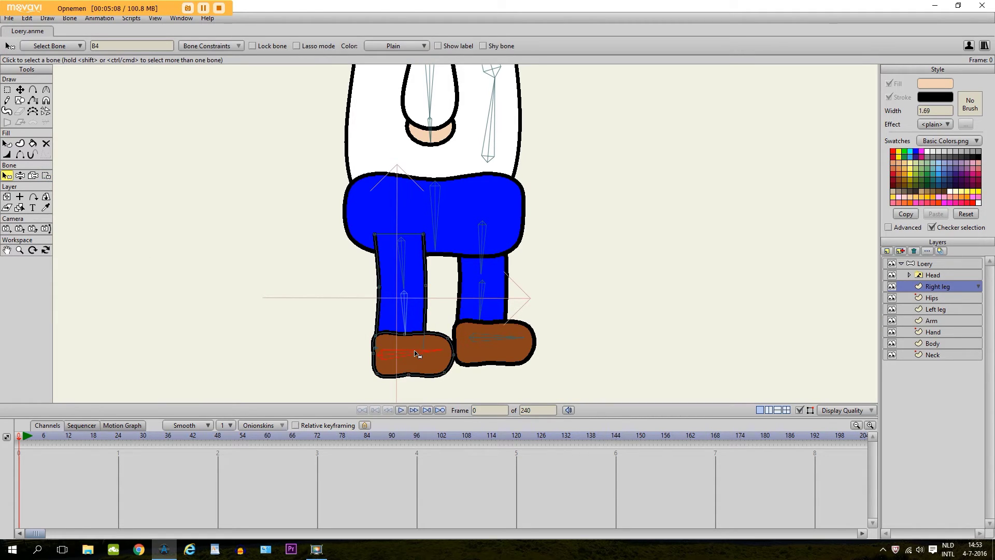
pyautogui.click(7, 250)
pyautogui.moveTo(340, 268); pyautogui.dragTo(337, 201)
pyautogui.scroll(3, 337, 200)
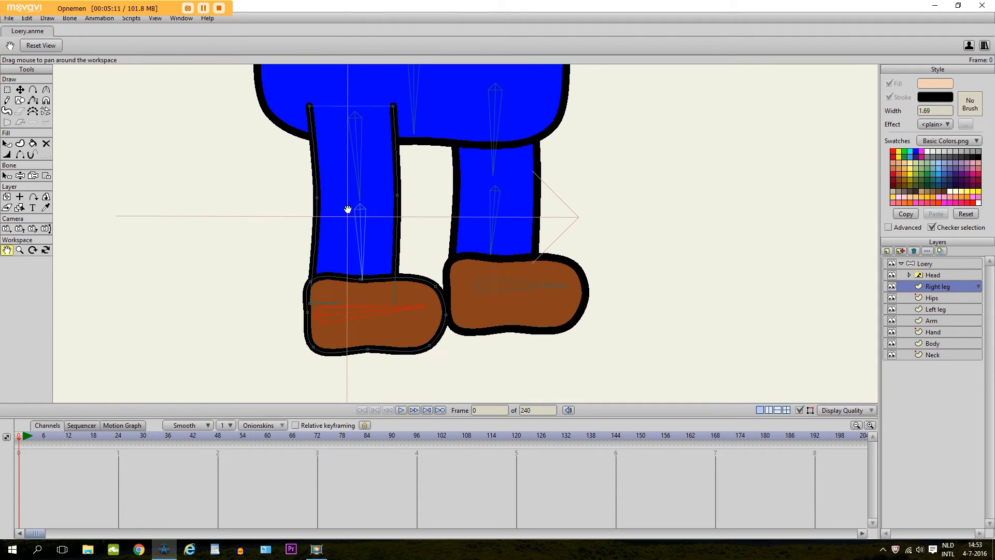
pyautogui.click(46, 176)
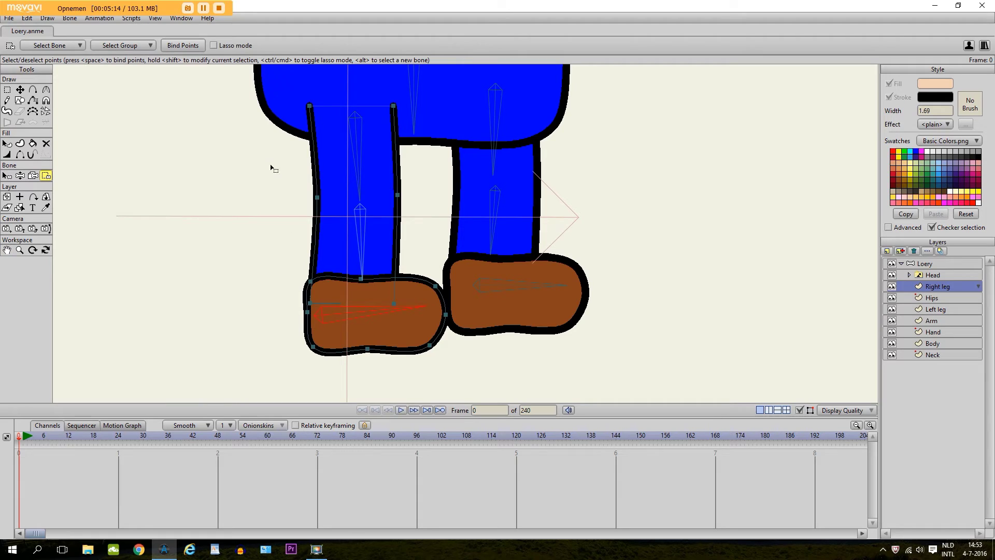
pyautogui.click(214, 46)
pyautogui.moveTo(383, 287)
pyautogui.mouseDown()
pyautogui.moveTo(410, 252)
pyautogui.moveTo(439, 255)
pyautogui.moveTo(458, 276)
pyautogui.moveTo(445, 361)
pyautogui.moveTo(392, 392)
pyautogui.moveTo(302, 388)
pyautogui.moveTo(266, 372)
pyautogui.mouseUp()
pyautogui.moveTo(405, 270)
pyautogui.mouseDown()
pyautogui.moveTo(454, 279)
pyautogui.moveTo(473, 340)
pyautogui.moveTo(449, 385)
pyautogui.moveTo(348, 395)
pyautogui.moveTo(281, 365)
pyautogui.moveTo(261, 319)
pyautogui.moveTo(281, 298)
pyautogui.moveTo(327, 296)
pyautogui.mouseUp()
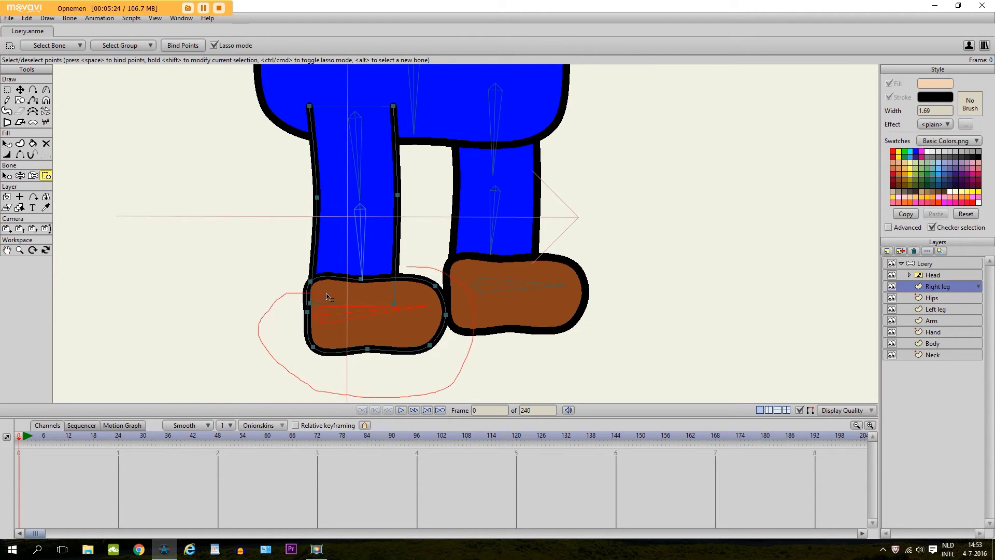
pyautogui.moveTo(414, 277); pyautogui.dragTo(415, 262)
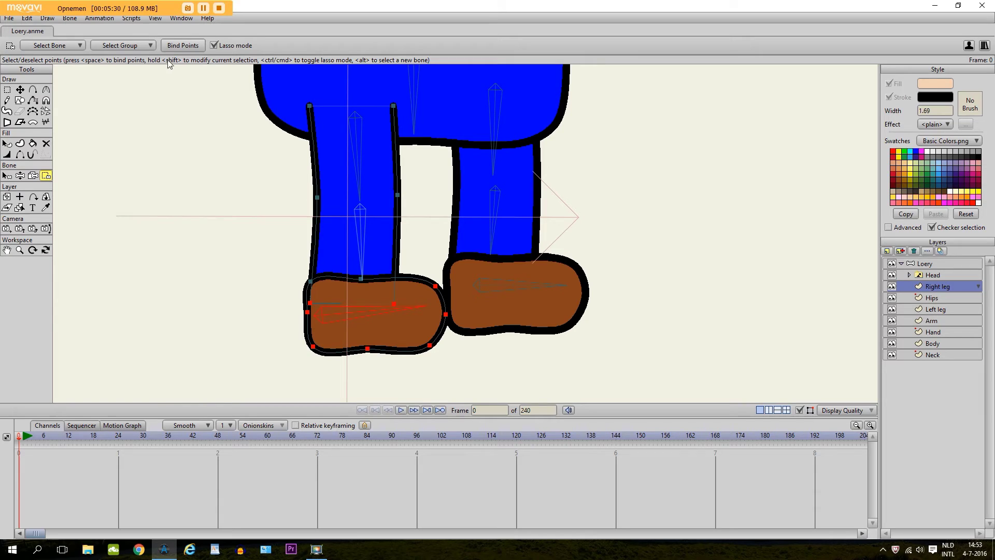
pyautogui.click(176, 46)
# Test the right leg's binding by swinging its upper and lower bones with the Manipulate Bones tool
pyautogui.click(21, 175)
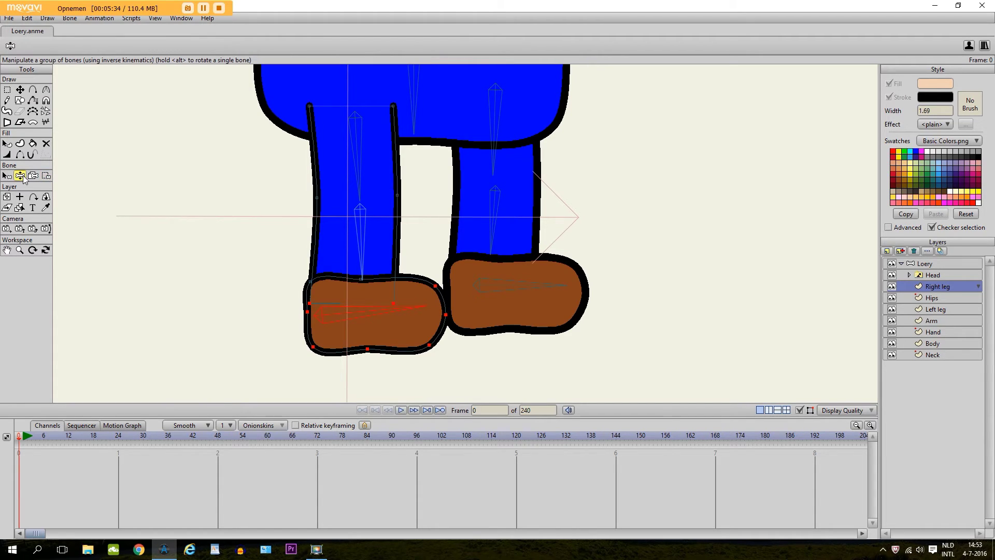
pyautogui.scroll(-1, 367, 148)
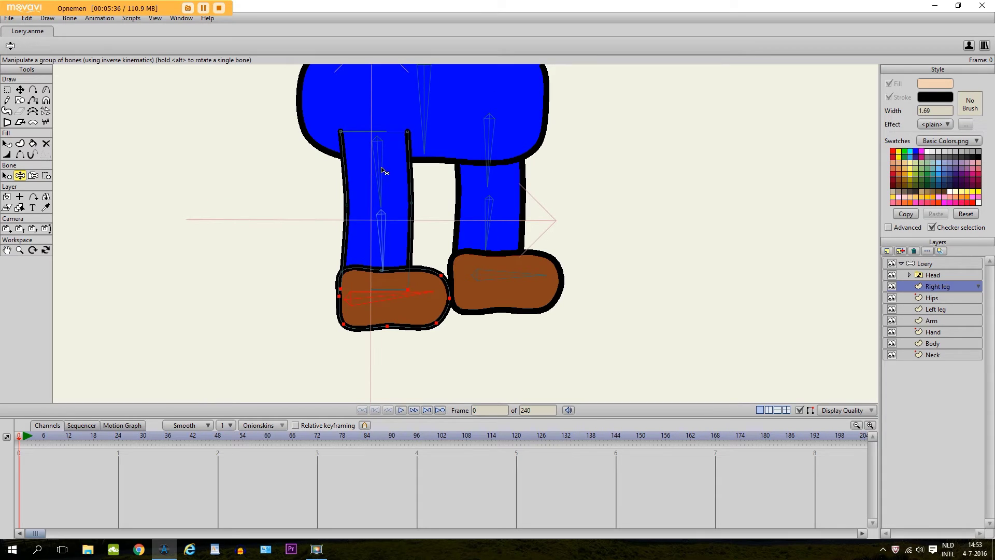
pyautogui.moveTo(382, 170)
pyautogui.mouseDown()
pyautogui.moveTo(368, 171)
pyautogui.moveTo(375, 161)
pyautogui.moveTo(386, 173)
pyautogui.moveTo(369, 175)
pyautogui.moveTo(389, 173)
pyautogui.mouseUp()
pyautogui.click(390, 242)
pyautogui.moveTo(389, 242); pyautogui.dragTo(354, 207)
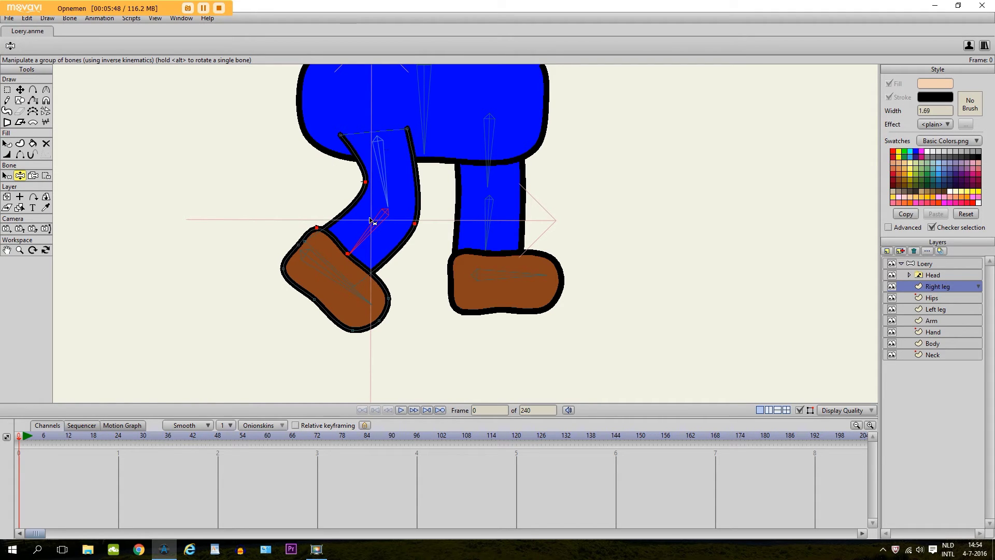
pyautogui.moveTo(373, 247); pyautogui.dragTo(404, 302)
pyautogui.moveTo(382, 248); pyautogui.dragTo(329, 187)
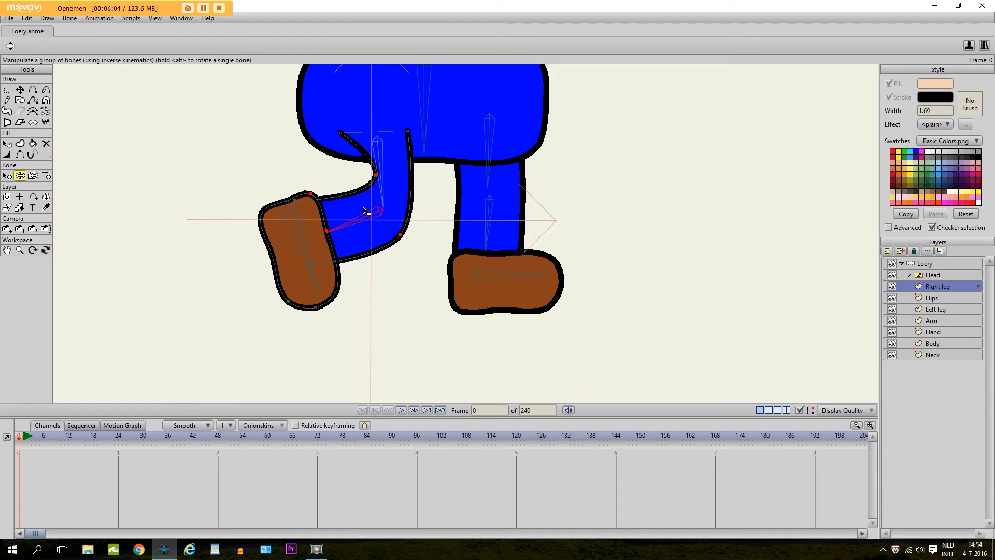
pyautogui.moveTo(365, 211); pyautogui.dragTo(377, 271)
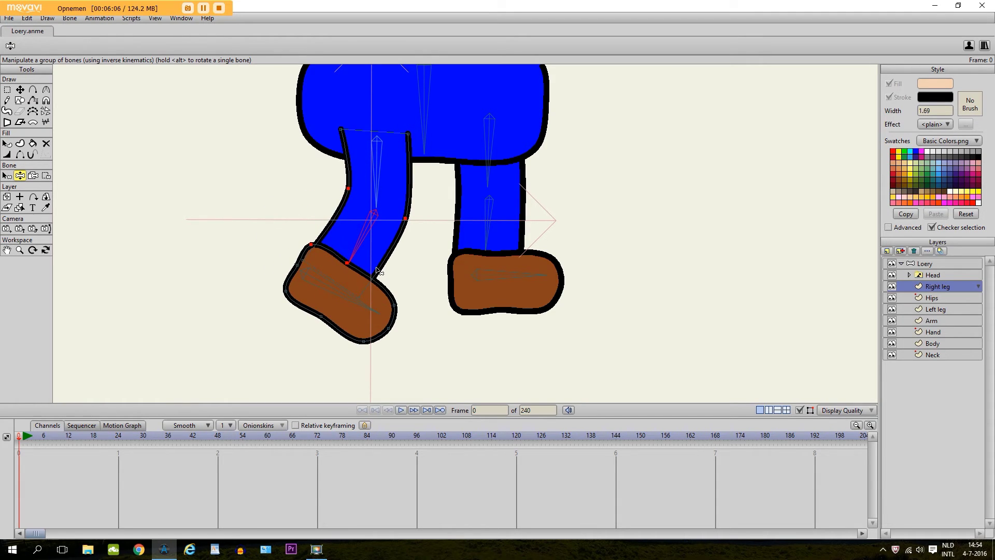
pyautogui.press('g')
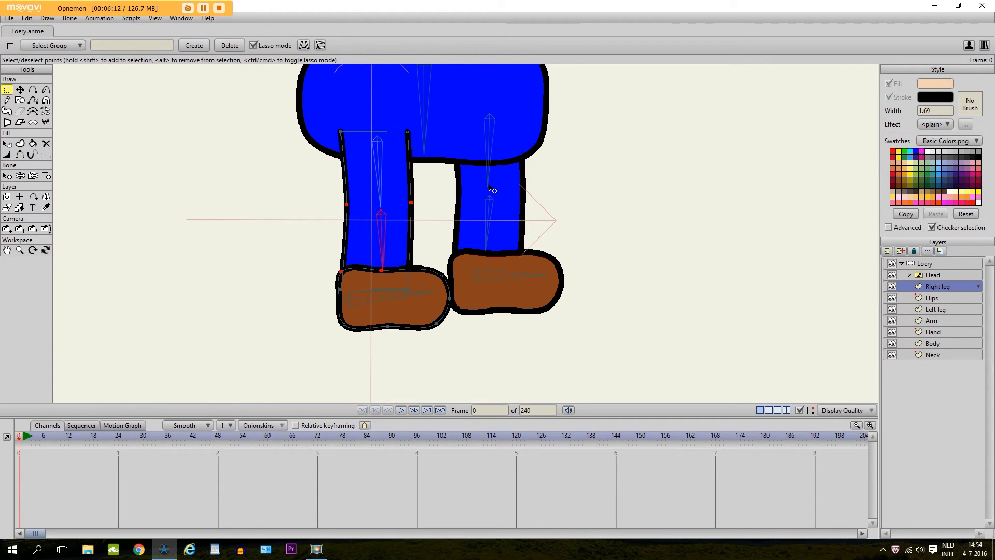
# Bind all points of the Left leg layer to the upper bone of that leg
pyautogui.click(7, 175)
pyautogui.press('g')
pyautogui.moveTo(424, 98); pyautogui.dragTo(632, 355)
# Bind the Left leg layer's points from the knee down, including the shoe, to the lower leg bone
pyautogui.press('z')
pyautogui.click(473, 245)
pyautogui.press('i')
pyautogui.moveTo(431, 177); pyautogui.dragTo(628, 346)
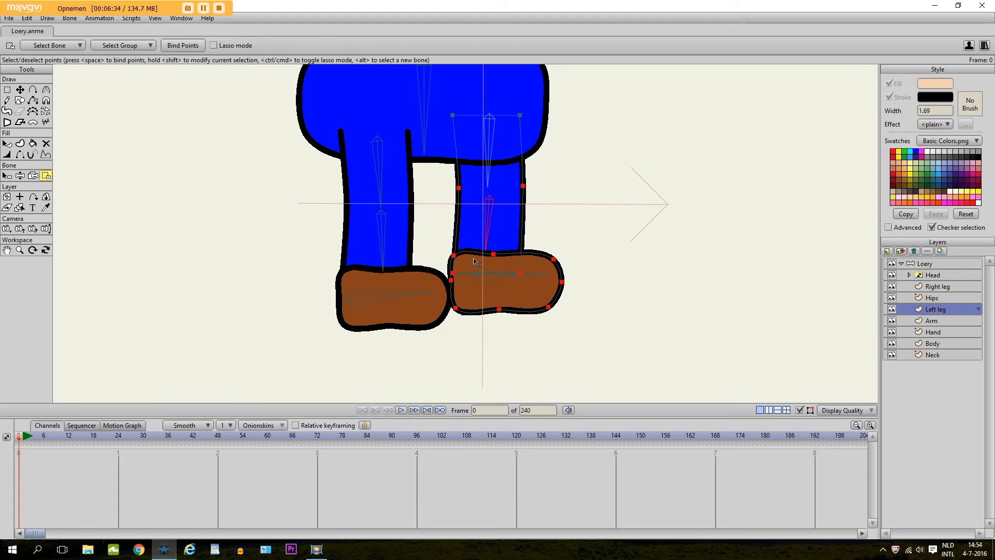
# Bind the shoe points of the Left leg layer to the foot bone, leaving out the ankle points
pyautogui.press('z')
pyautogui.click(488, 150)
pyautogui.press('i')
pyautogui.moveTo(562, 284)
pyautogui.mouseDown()
pyautogui.moveTo(589, 243)
pyautogui.moveTo(601, 290)
pyautogui.moveTo(441, 345)
pyautogui.moveTo(436, 252)
pyautogui.moveTo(446, 246)
pyautogui.mouseUp()
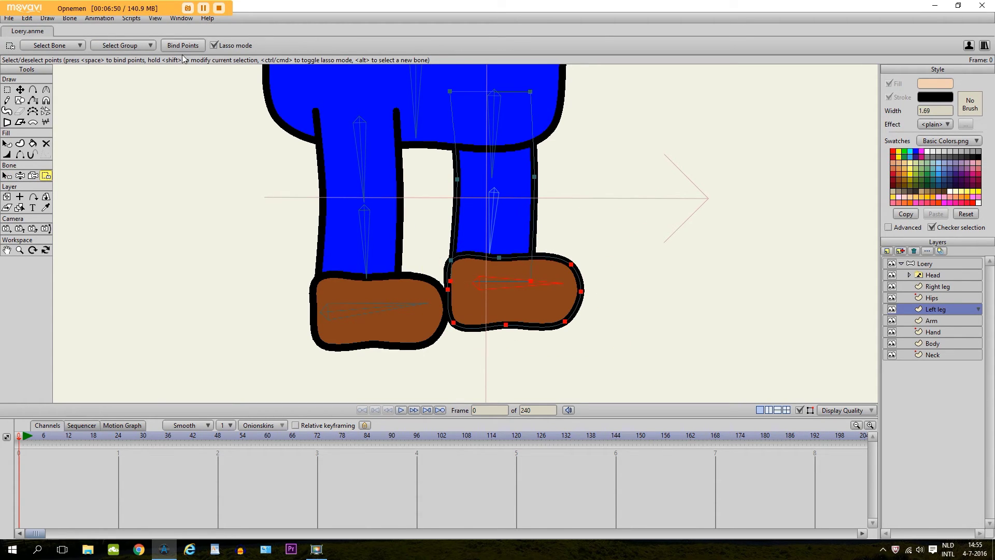
# Test the left leg's binding by moving its bones with the Manipulate Bones tool
pyautogui.press('z')
pyautogui.scroll(-1, 448, 156)
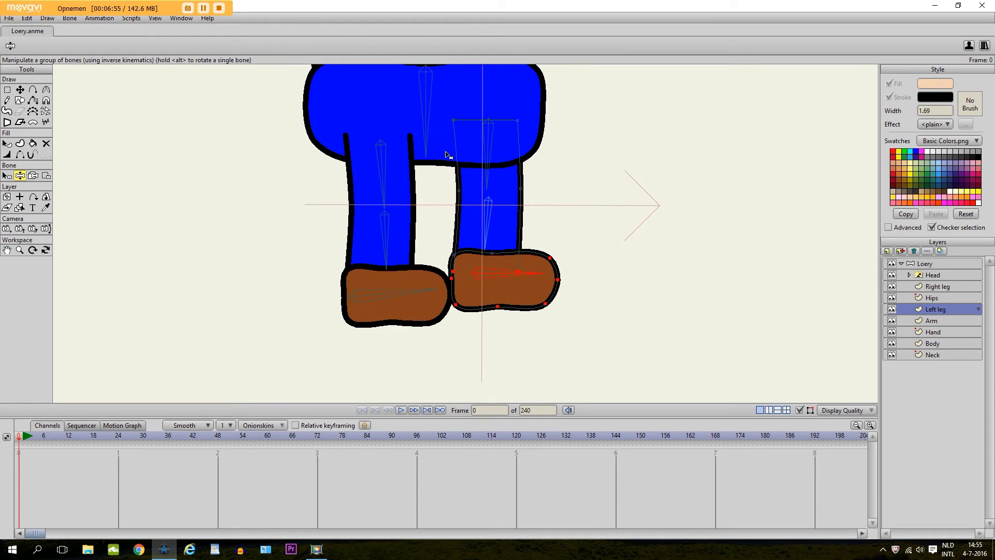
pyautogui.moveTo(482, 146); pyautogui.dragTo(502, 156)
pyautogui.moveTo(529, 204)
pyautogui.mouseDown()
pyautogui.moveTo(507, 211)
pyautogui.moveTo(473, 188)
pyautogui.moveTo(517, 219)
pyautogui.mouseUp()
pyautogui.moveTo(560, 258); pyautogui.dragTo(569, 267)
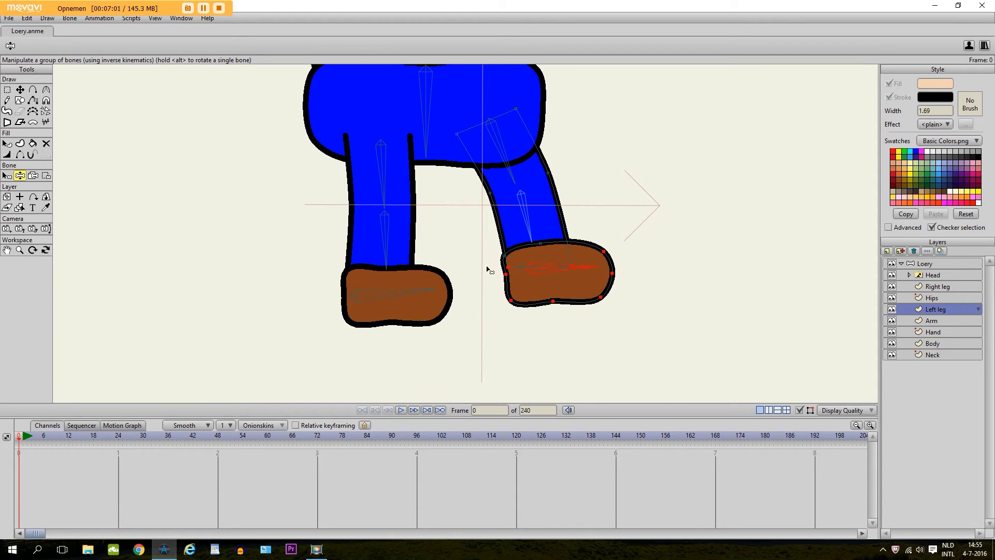
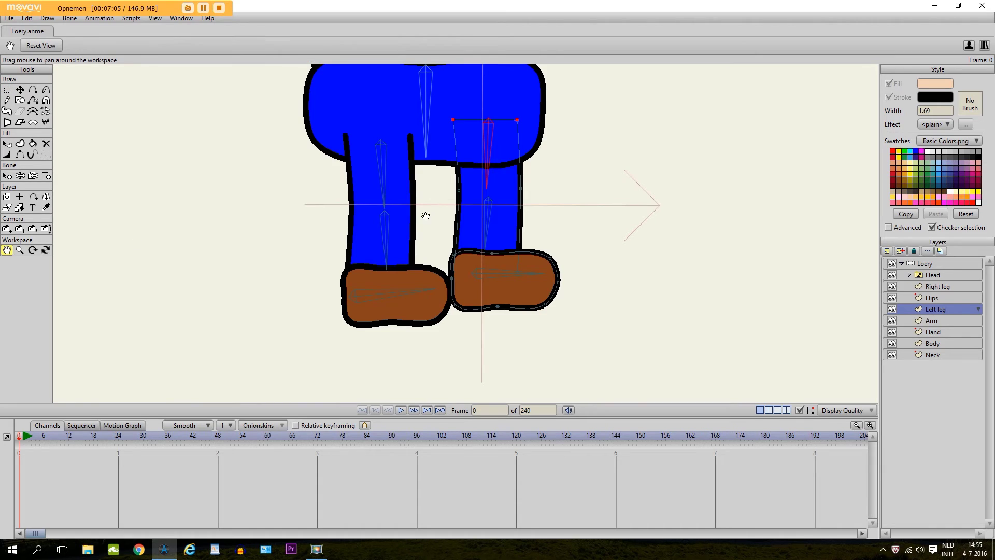
# Turn off Lasso mode and bind all points of the Arm layer to the upper arm bone
pyautogui.moveTo(422, 179); pyautogui.dragTo(415, 296)
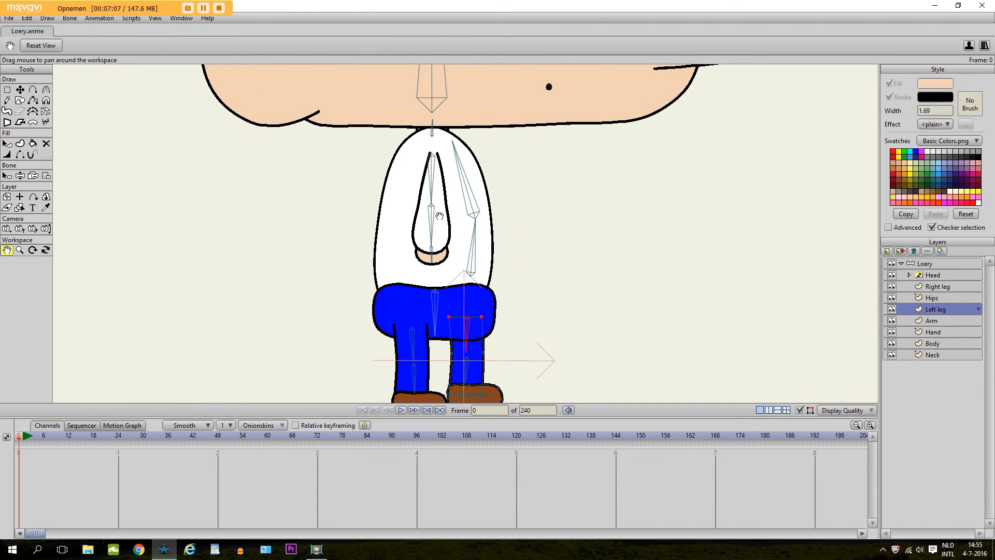
pyautogui.click(7, 175)
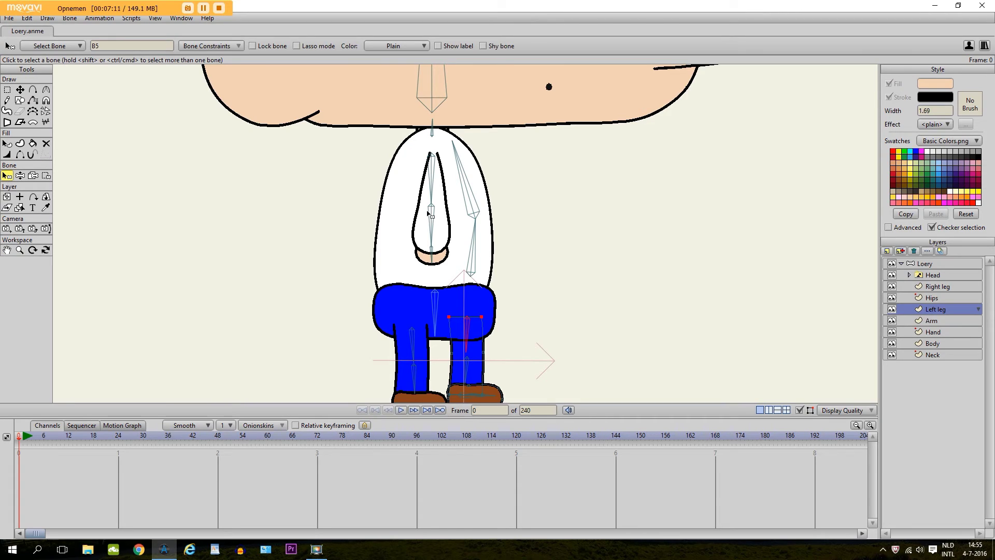
pyautogui.click(918, 320)
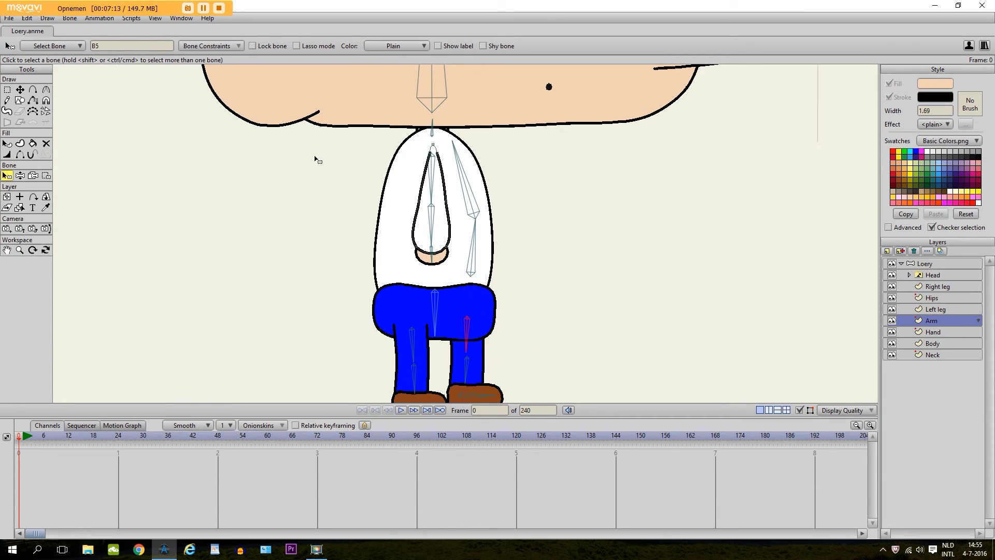
pyautogui.scroll(1, 318, 160)
pyautogui.click(424, 164)
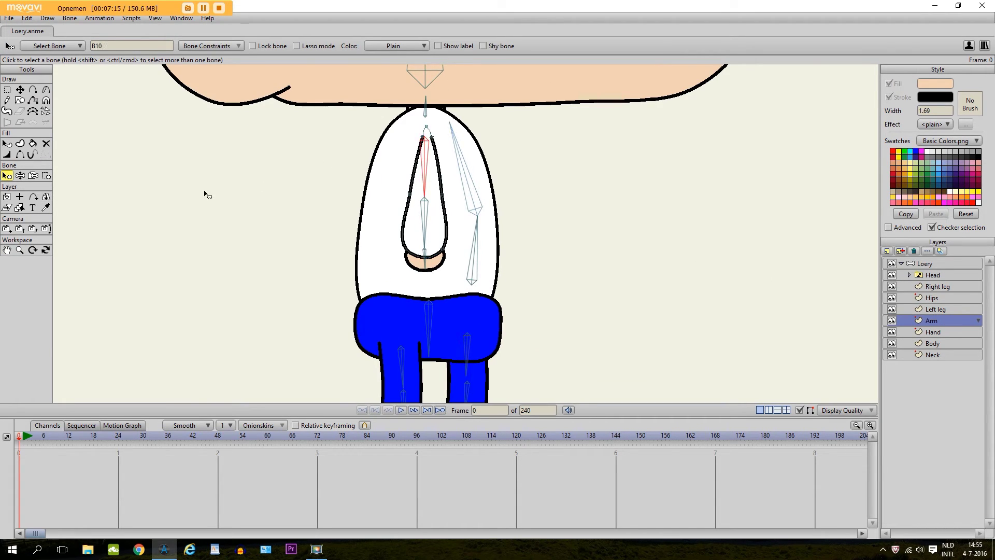
pyautogui.click(46, 176)
pyautogui.moveTo(350, 106); pyautogui.dragTo(495, 296)
pyautogui.click(238, 45)
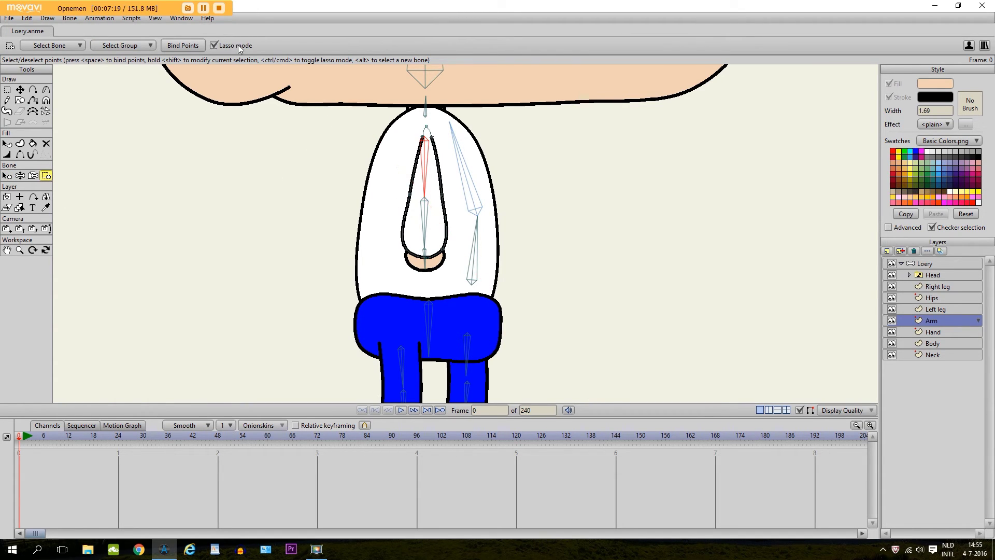
pyautogui.moveTo(316, 92); pyautogui.dragTo(529, 294)
# Bind the Arm layer's points from the elbow down to the forearm bone
pyautogui.click(7, 175)
pyautogui.click(425, 225)
pyautogui.click(425, 226)
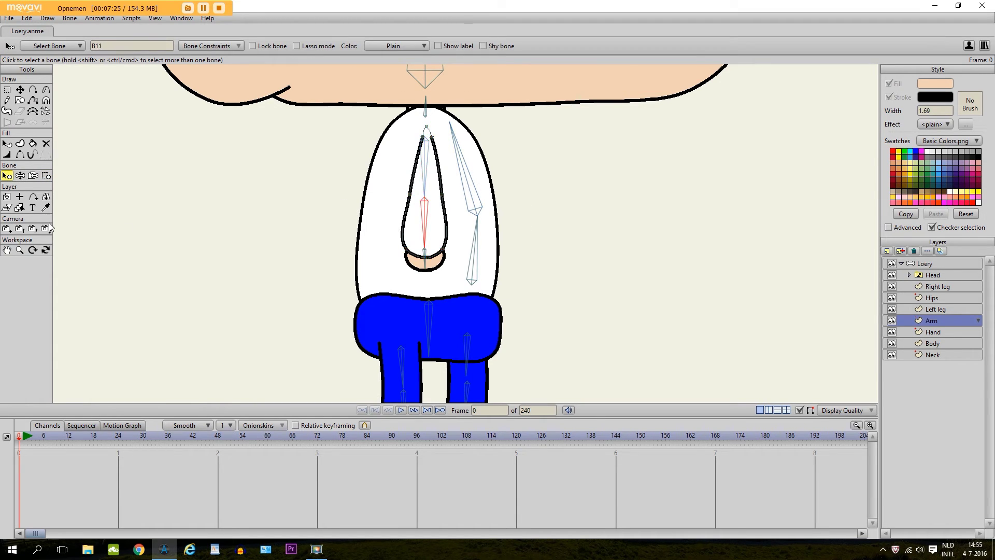
pyautogui.click(46, 176)
pyautogui.moveTo(375, 189)
pyautogui.mouseDown()
pyautogui.moveTo(471, 242)
pyautogui.moveTo(488, 280)
pyautogui.mouseUp()
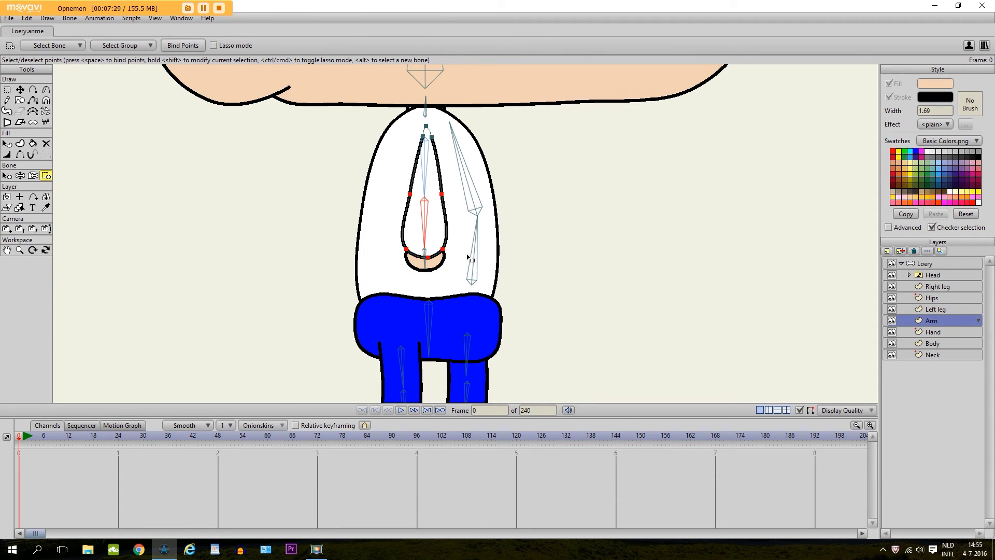
# Test the arm's binding by moving its bones with the Manipulate Bones tool
pyautogui.click(23, 173)
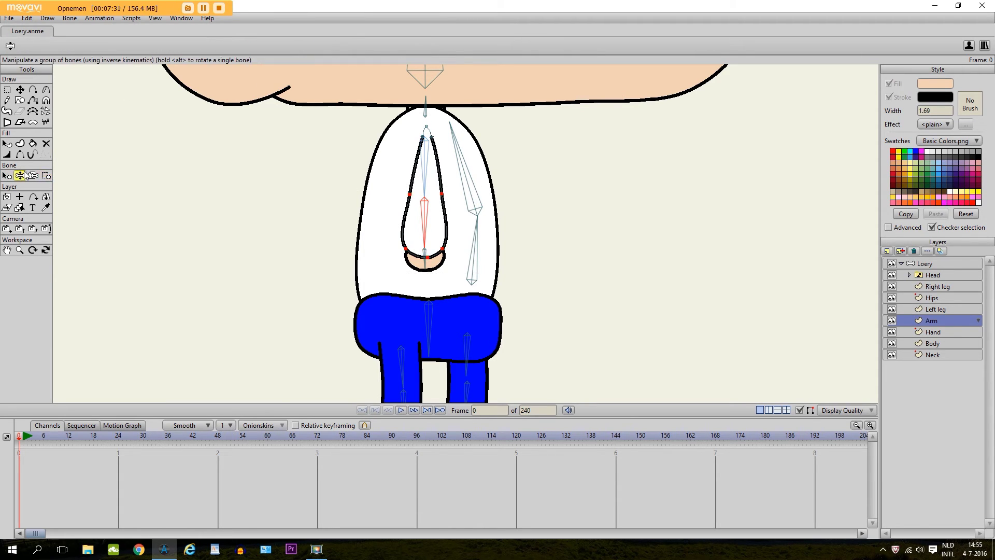
pyautogui.moveTo(423, 222); pyautogui.dragTo(429, 162)
pyautogui.press('g')
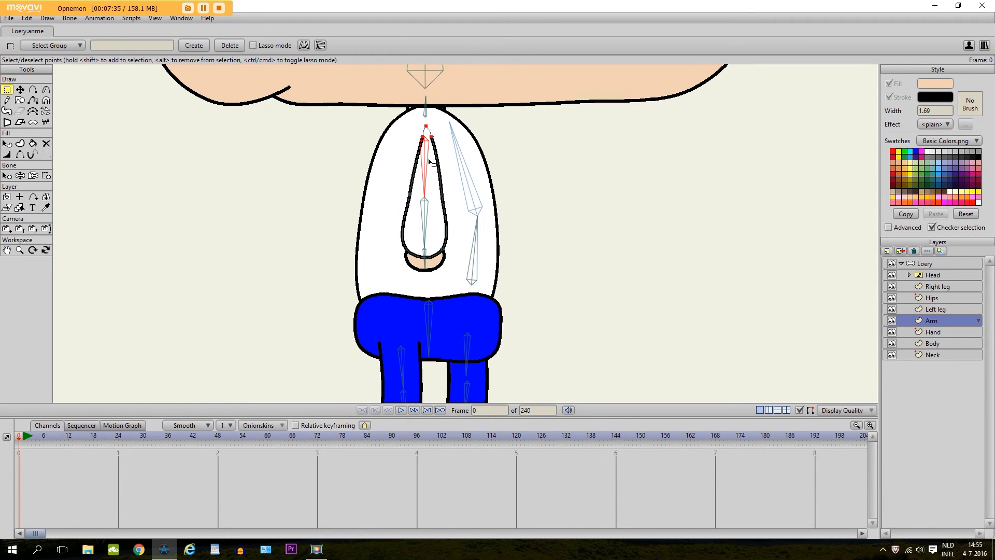
pyautogui.click(6, 176)
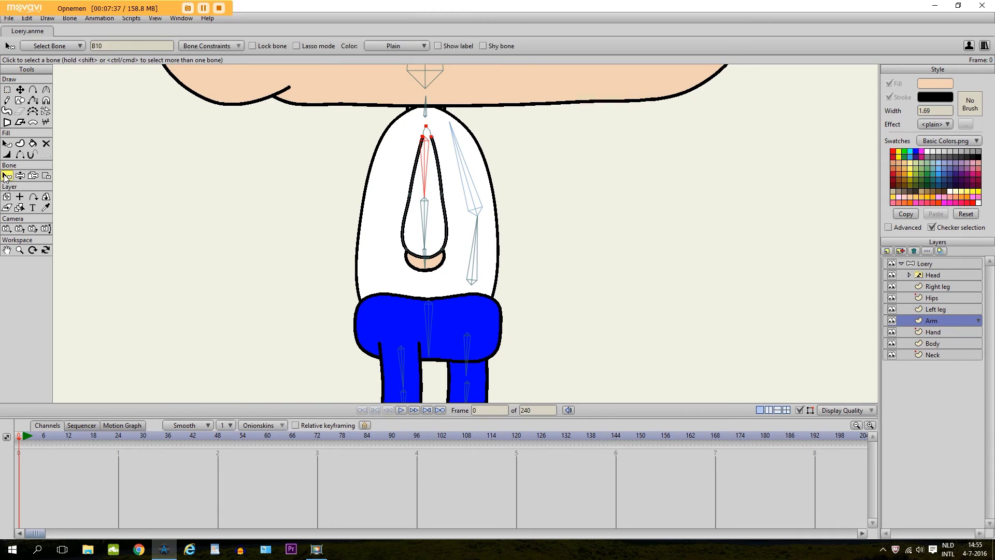
# Bind all points of the Body layer to the lower torso bone B8
pyautogui.click(475, 251)
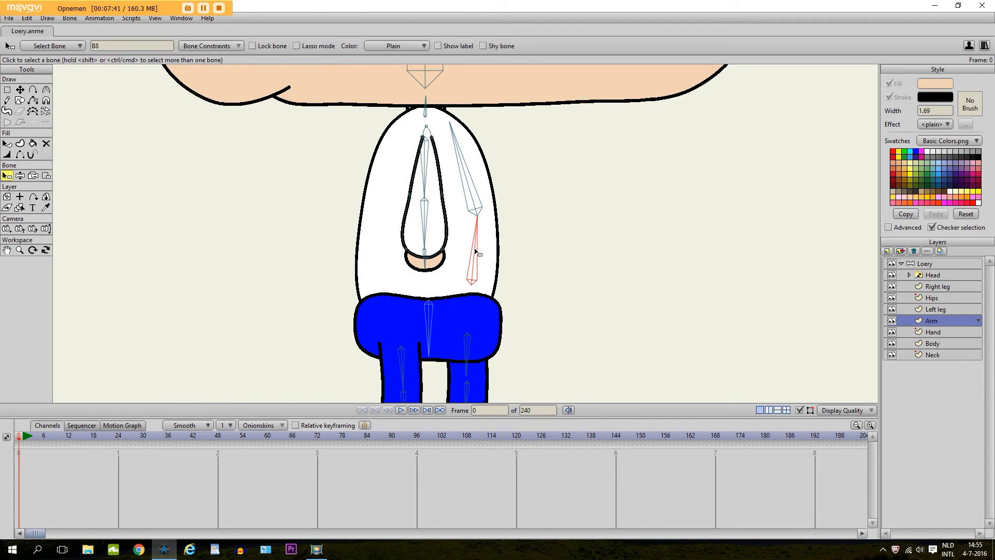
pyautogui.click(941, 342)
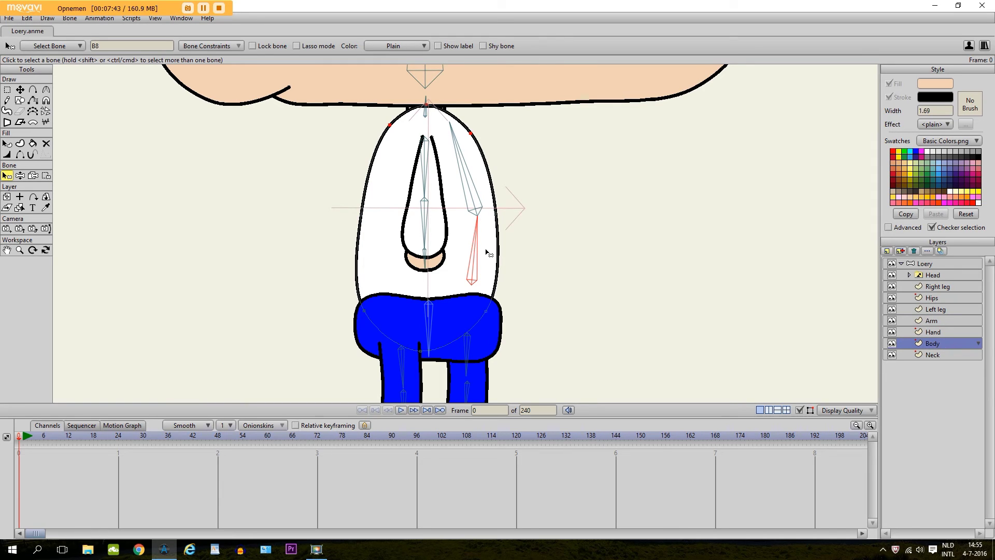
pyautogui.click(46, 175)
pyautogui.moveTo(286, 88); pyautogui.dragTo(547, 282)
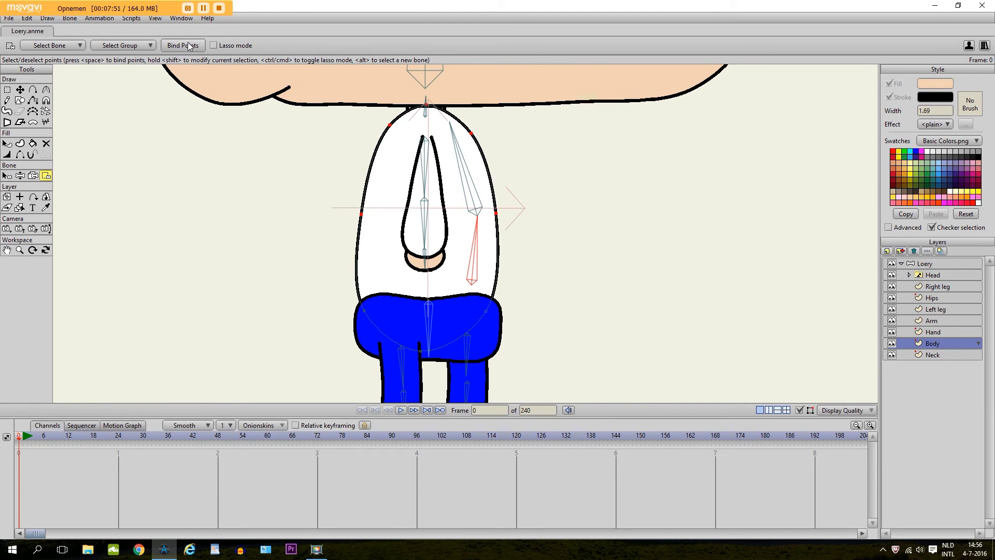
# Bind the upper points of the Body layer to the upper torso bone B9
pyautogui.click(7, 175)
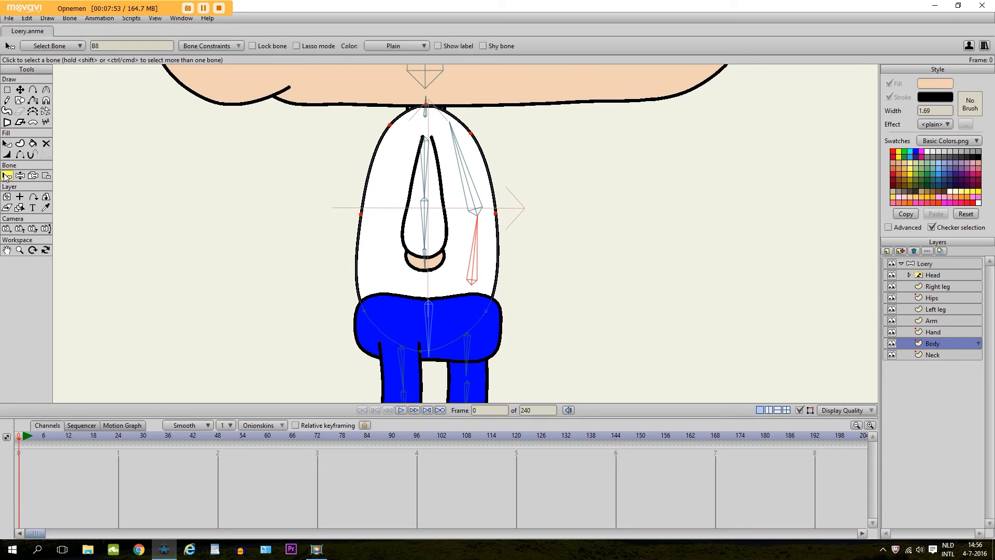
pyautogui.click(462, 162)
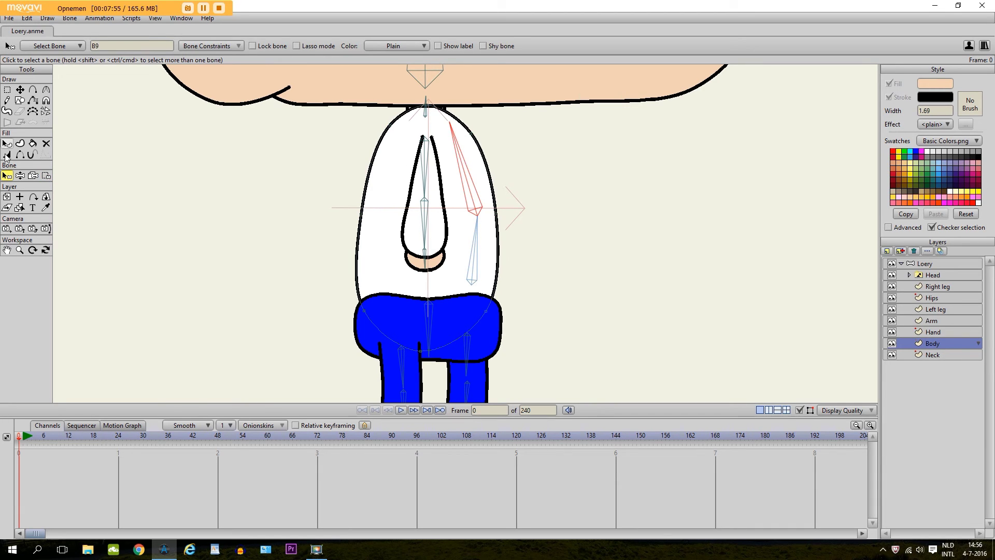
pyautogui.moveTo(330, 88); pyautogui.dragTo(539, 165)
pyautogui.click(467, 171)
pyautogui.click(45, 176)
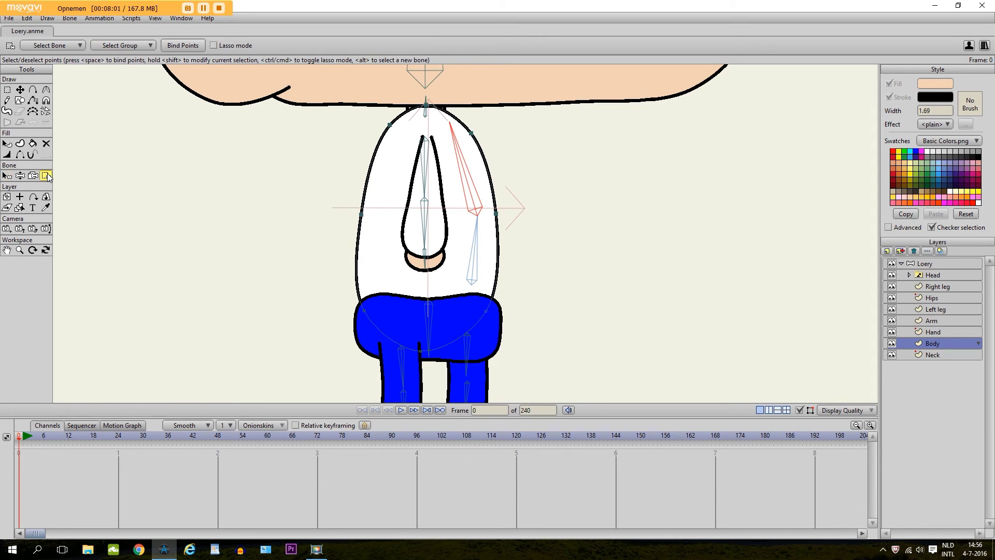
pyautogui.moveTo(328, 82); pyautogui.dragTo(547, 185)
# Test the torso's binding by moving its bones with the Manipulate Bones tool, then restore the pose
pyautogui.click(19, 175)
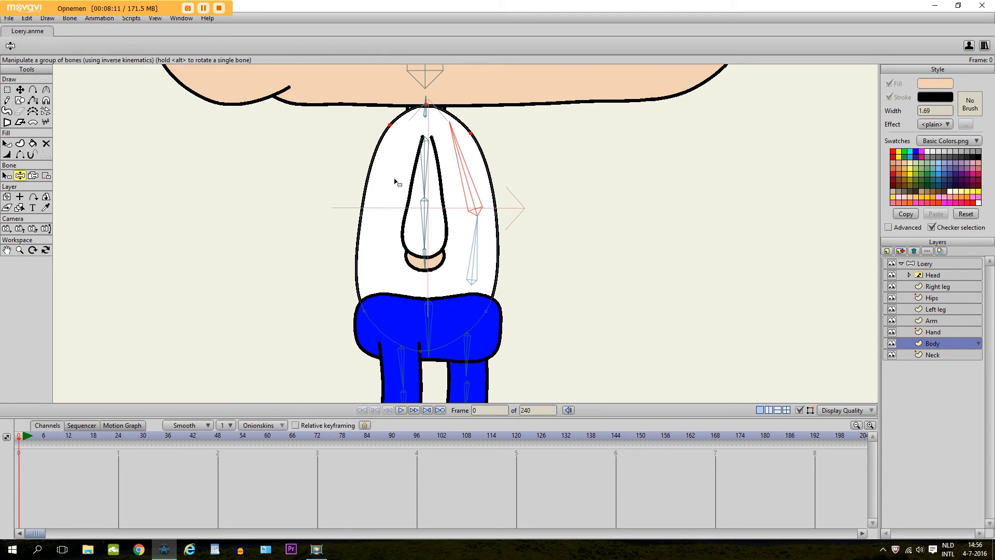
pyautogui.moveTo(465, 164); pyautogui.dragTo(572, 284)
pyautogui.scroll(-3, 550, 251)
pyautogui.moveTo(494, 217); pyautogui.dragTo(470, 208)
pyautogui.scroll(2, 471, 238)
pyautogui.press('g')
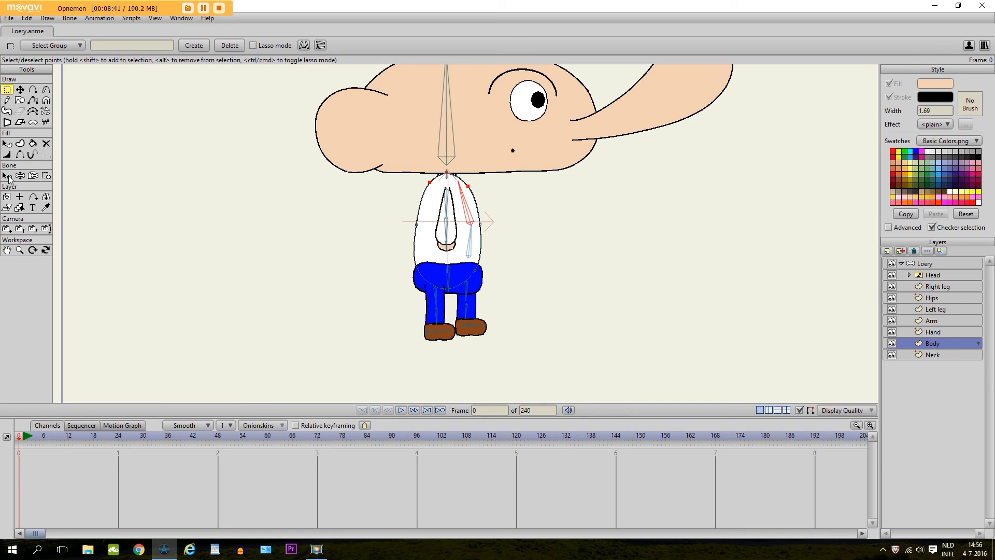
# Test how both legs bend by moving their bones with the Manipulate Bones tool
pyautogui.click(6, 249)
pyautogui.moveTo(379, 253); pyautogui.dragTo(377, 236)
pyautogui.scroll(5, 377, 236)
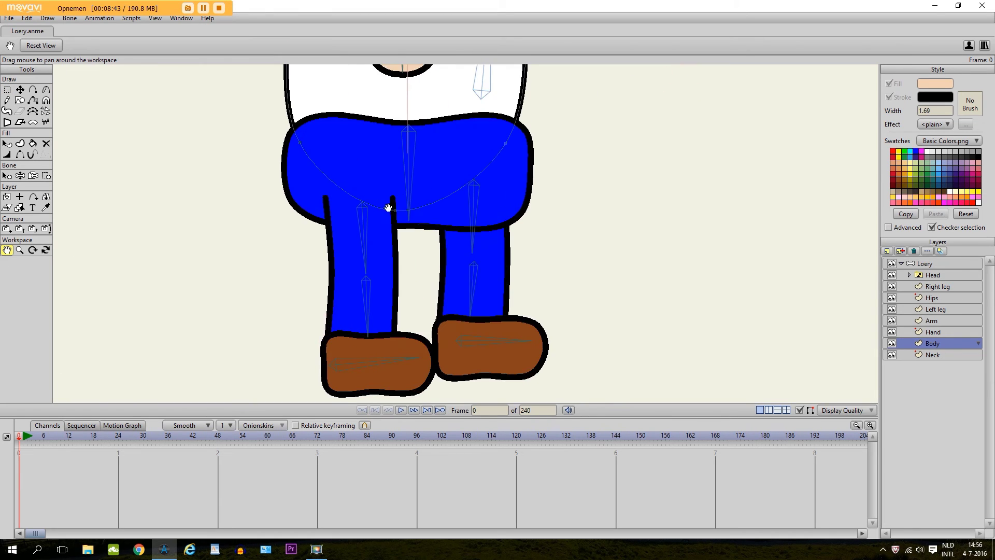
pyautogui.click(19, 176)
pyautogui.moveTo(370, 249); pyautogui.dragTo(313, 229)
pyautogui.moveTo(467, 242); pyautogui.dragTo(432, 171)
pyautogui.press('g')
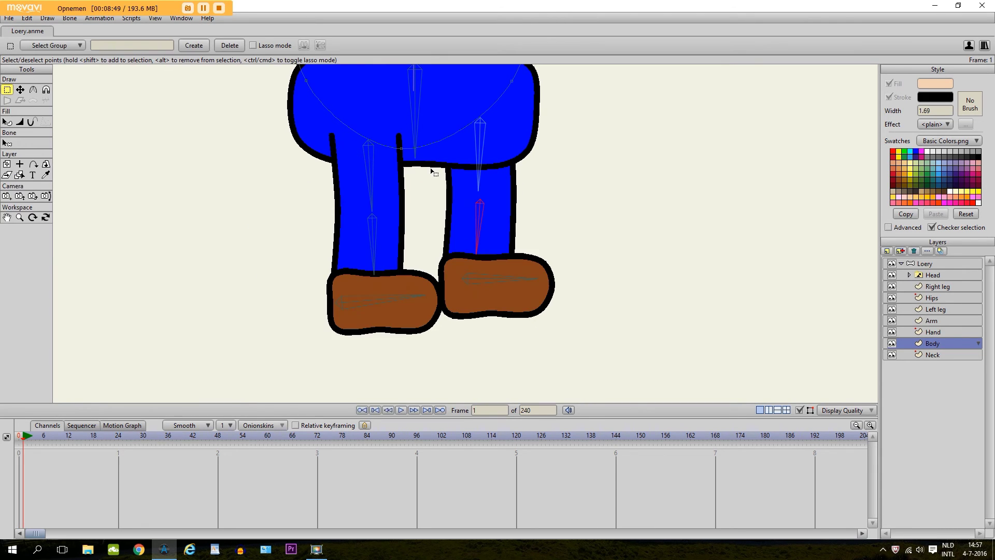
# Bring the whole lower body into view and open the Actions window
pyautogui.click(7, 249)
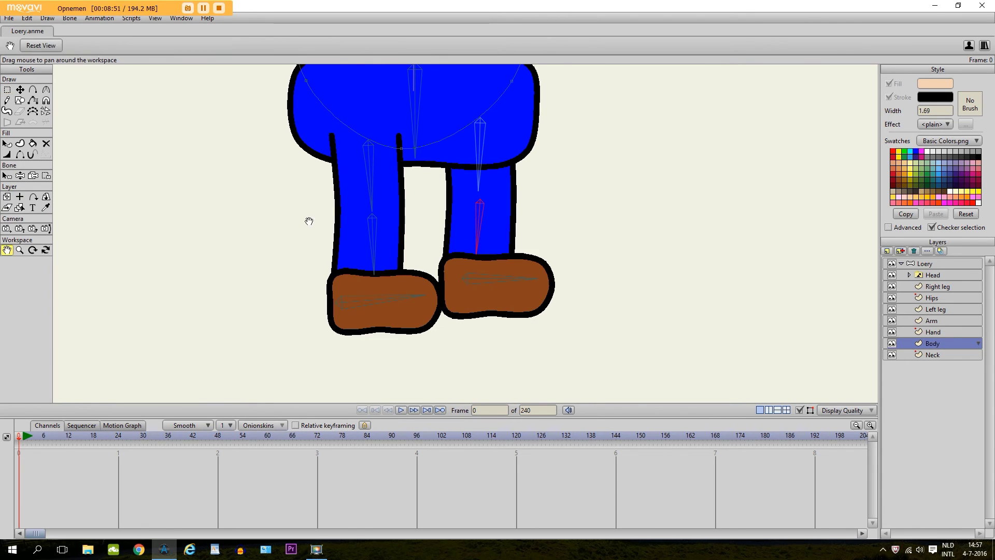
pyautogui.scroll(-3, 307, 220)
pyautogui.moveTo(318, 204); pyautogui.dragTo(284, 226)
pyautogui.moveTo(166, 213); pyautogui.dragTo(229, 236)
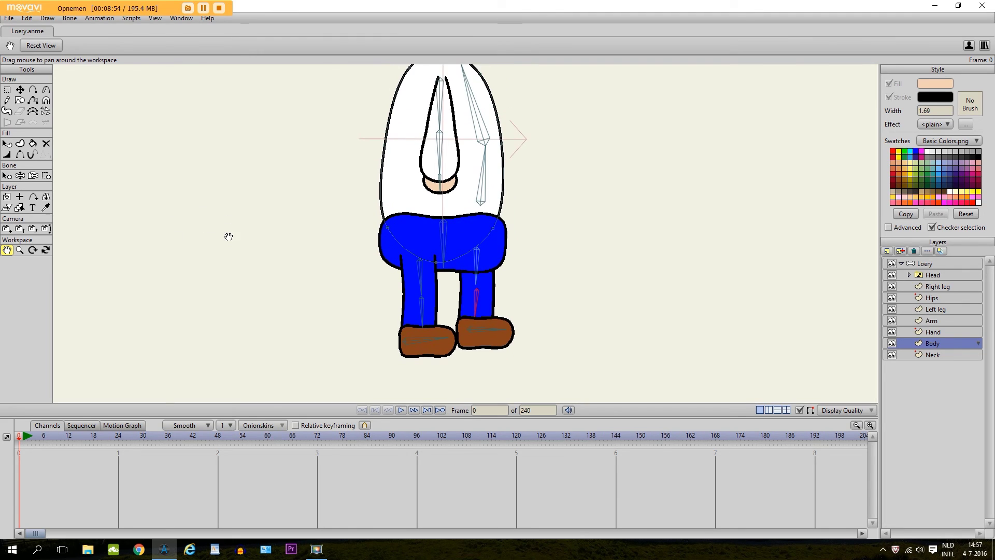
pyautogui.click(190, 18)
pyautogui.click(186, 85)
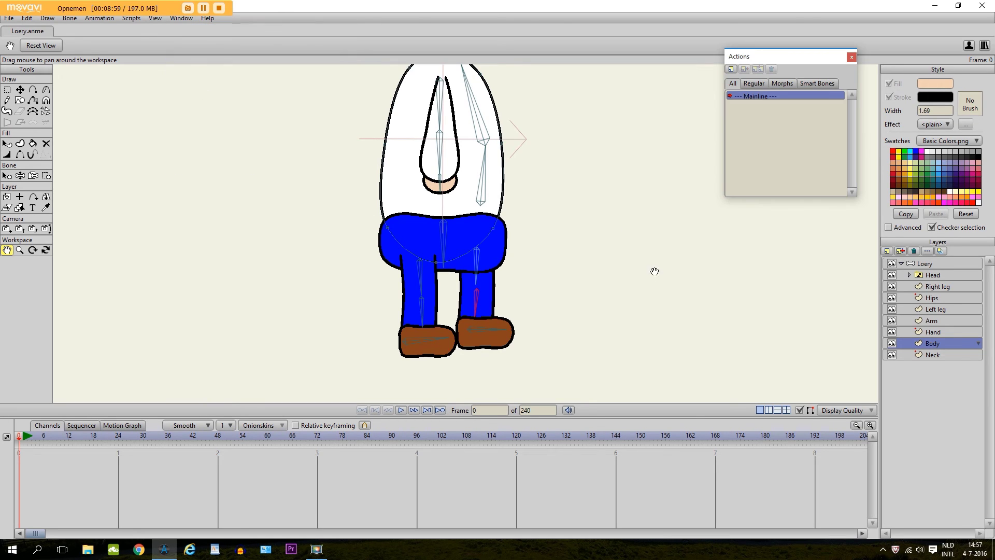
# Select the right shin bone on the Loery layer and create a new action named B3 for it
pyautogui.click(7, 175)
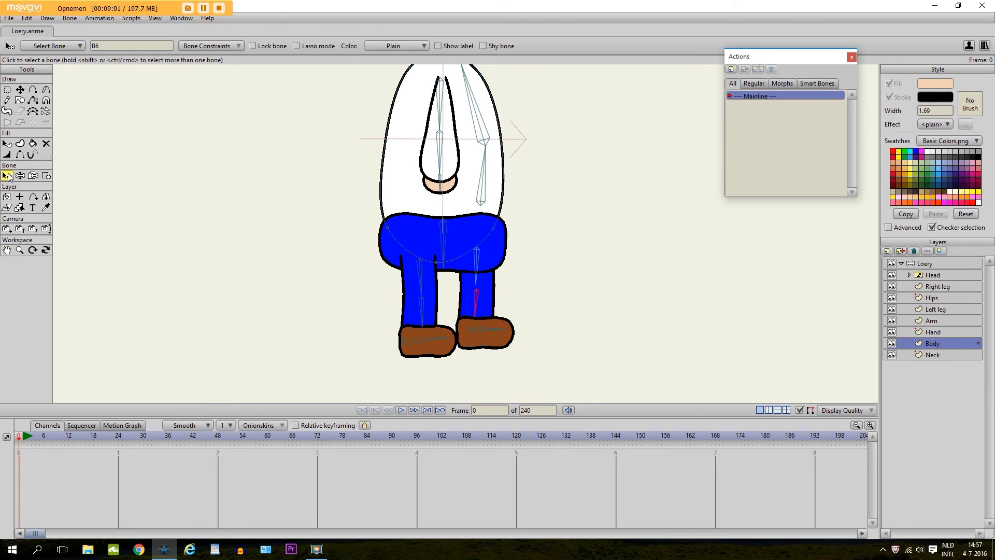
pyautogui.click(422, 306)
pyautogui.click(927, 265)
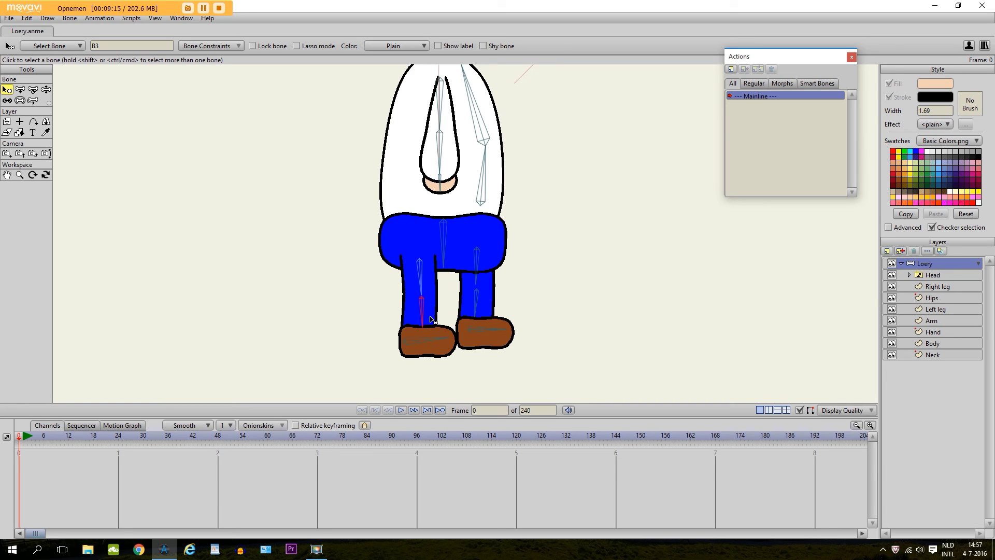
pyautogui.click(731, 69)
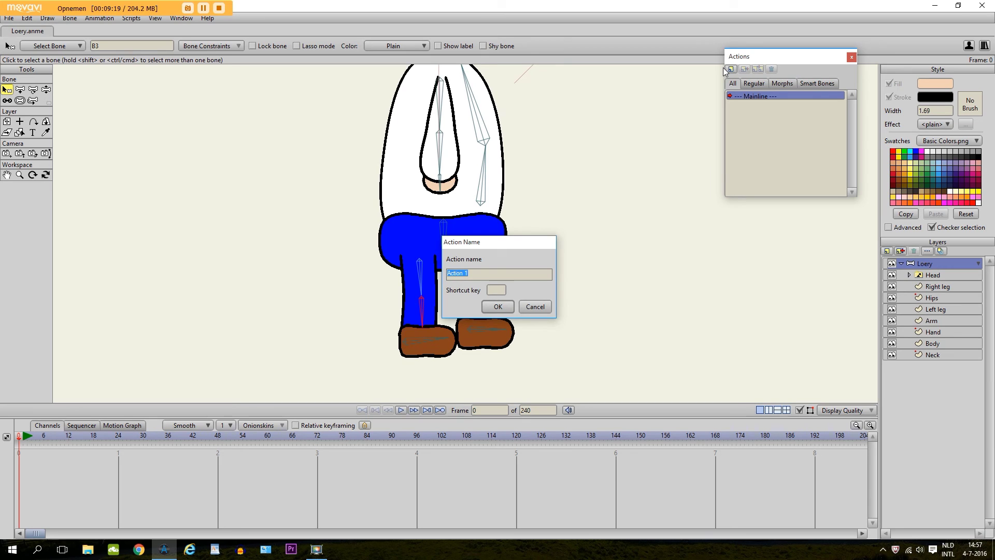
pyautogui.press('capslock')
pyautogui.write('B3')
pyautogui.click(498, 307)
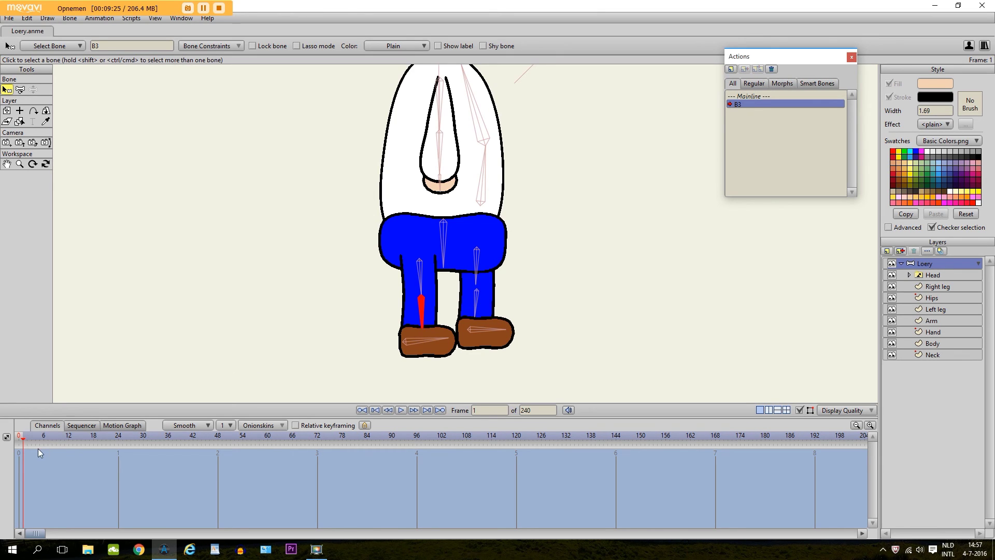
# In the B3 action, rotate the right shin bone to 267.94° and pull the Right leg's back knee point outward to smooth the bend
pyautogui.click(20, 90)
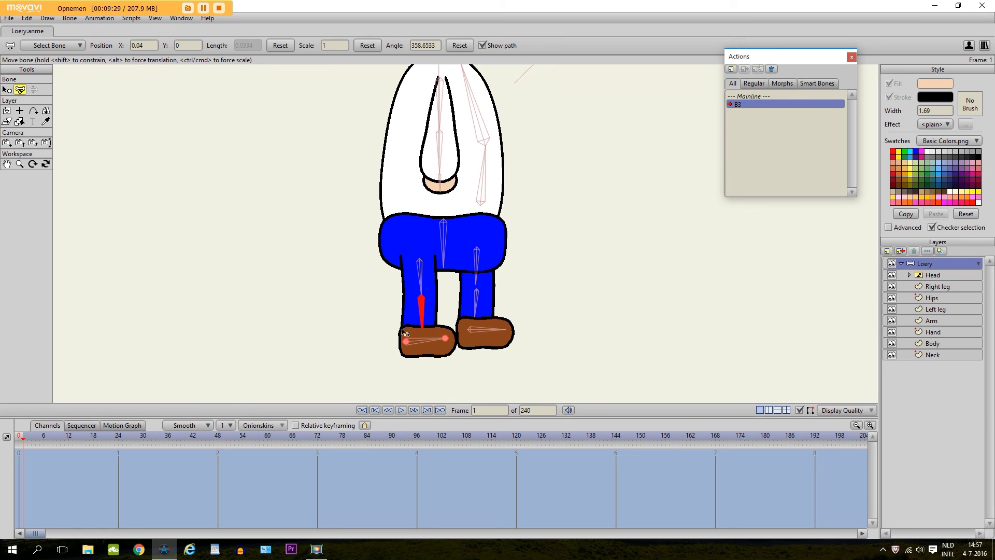
pyautogui.moveTo(424, 315); pyautogui.dragTo(404, 299)
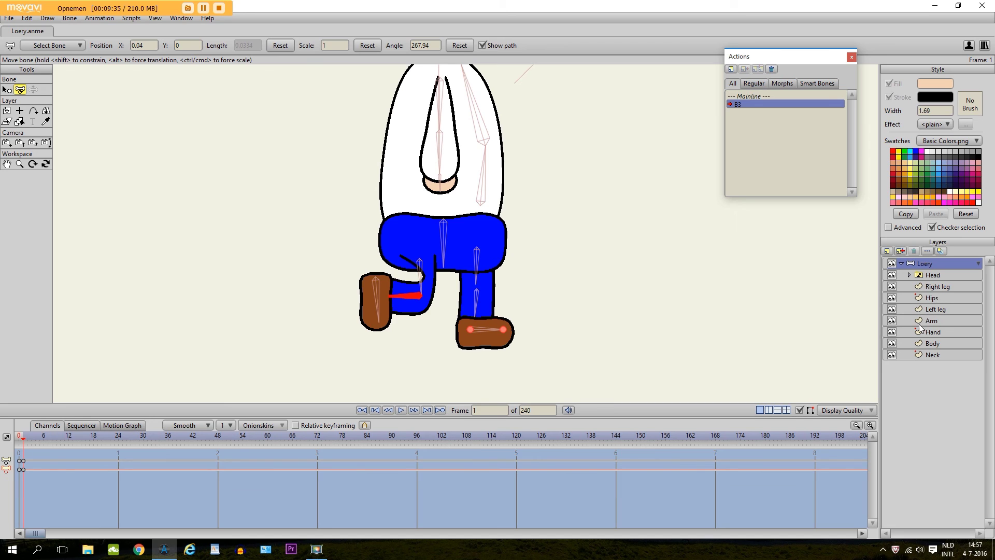
pyautogui.click(924, 292)
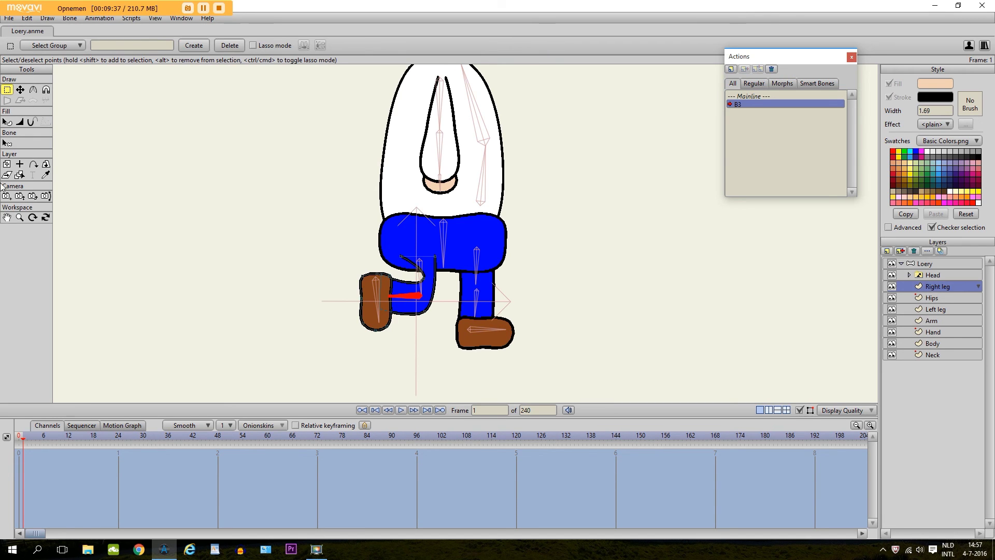
pyautogui.click(6, 217)
pyautogui.moveTo(290, 273); pyautogui.dragTo(335, 230)
pyautogui.scroll(5, 410, 204)
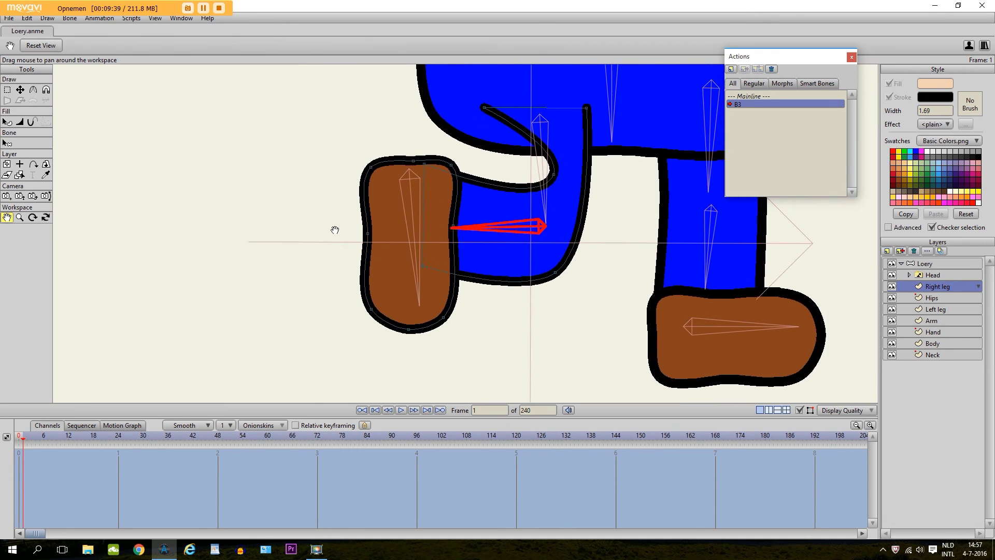
pyautogui.click(18, 91)
pyautogui.moveTo(553, 174); pyautogui.dragTo(516, 190)
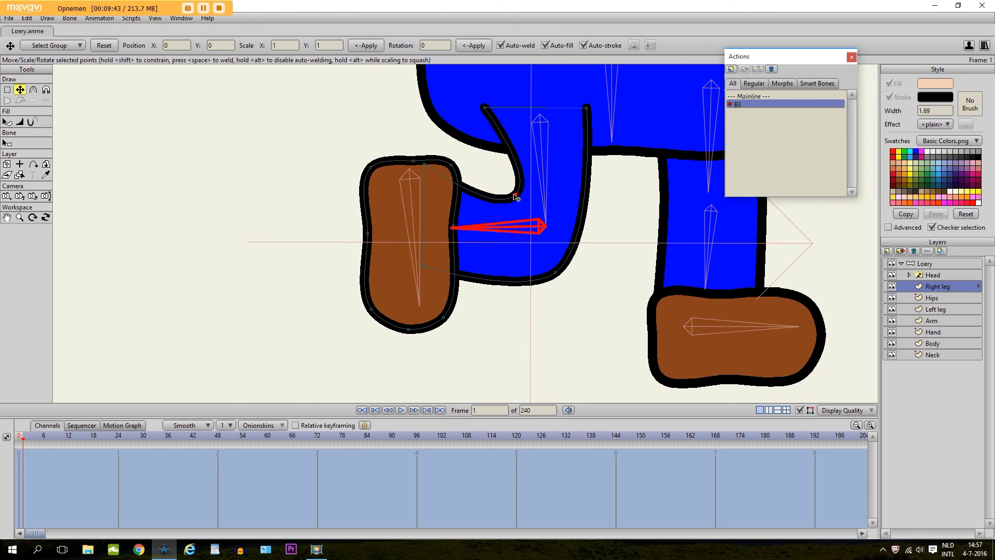
pyautogui.moveTo(517, 194); pyautogui.dragTo(517, 192)
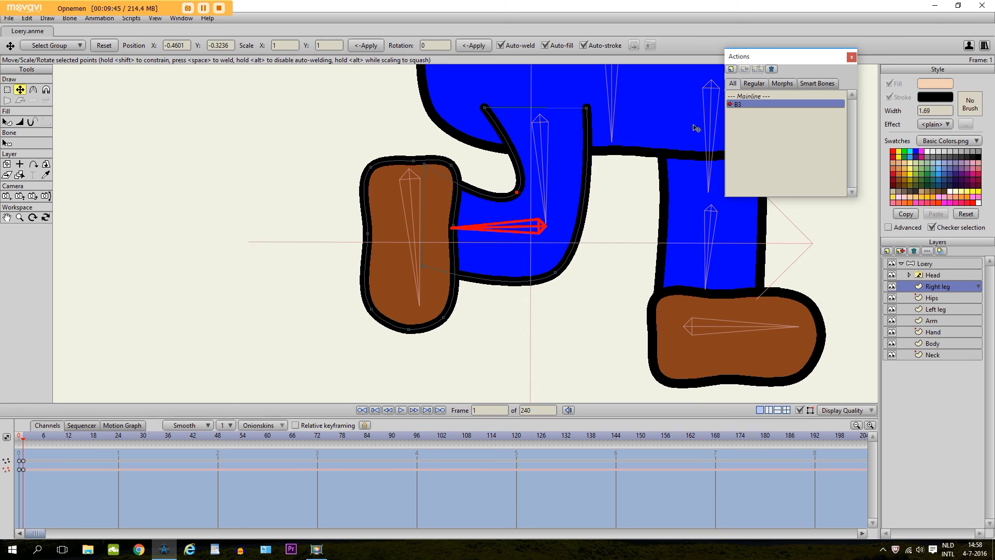
# Return to the Mainline and test the right leg's corrected knee bend with the Manipulate Bones tool
pyautogui.doubleClick(752, 96)
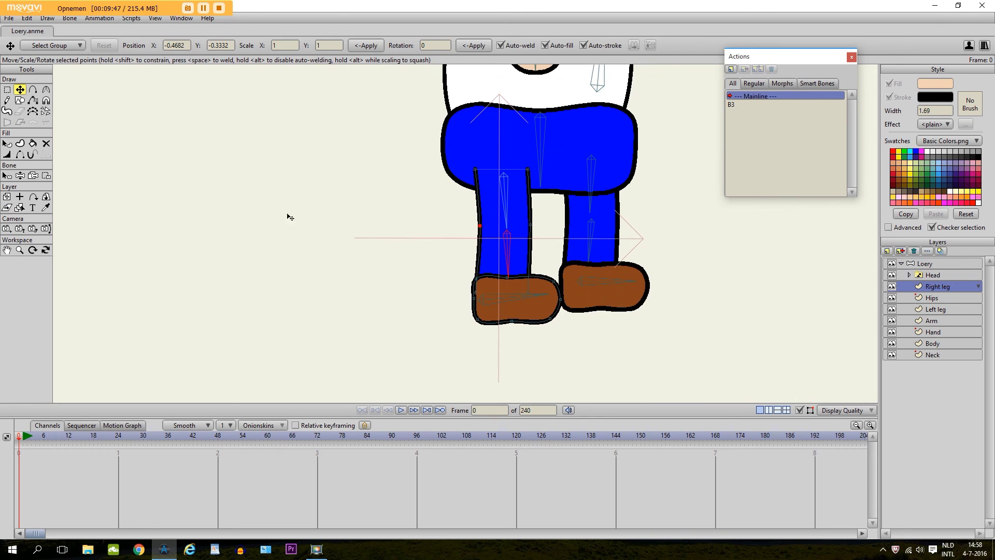
pyautogui.click(19, 175)
pyautogui.moveTo(512, 266)
pyautogui.mouseDown()
pyautogui.moveTo(475, 260)
pyautogui.moveTo(445, 220)
pyautogui.moveTo(474, 282)
pyautogui.moveTo(496, 290)
pyautogui.moveTo(459, 209)
pyautogui.mouseUp()
pyautogui.scroll(-2, 459, 210)
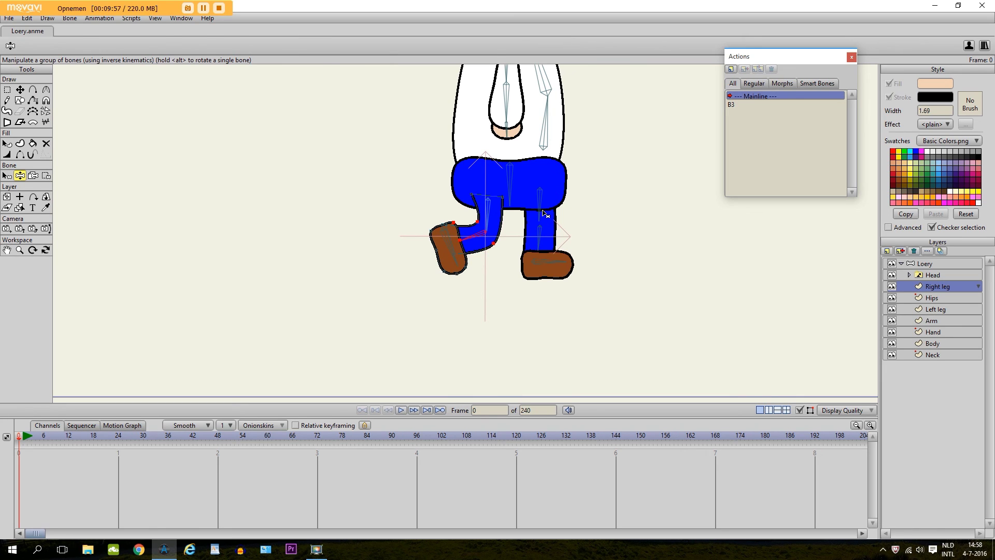
pyautogui.hotkey('ctrl', 'Right')
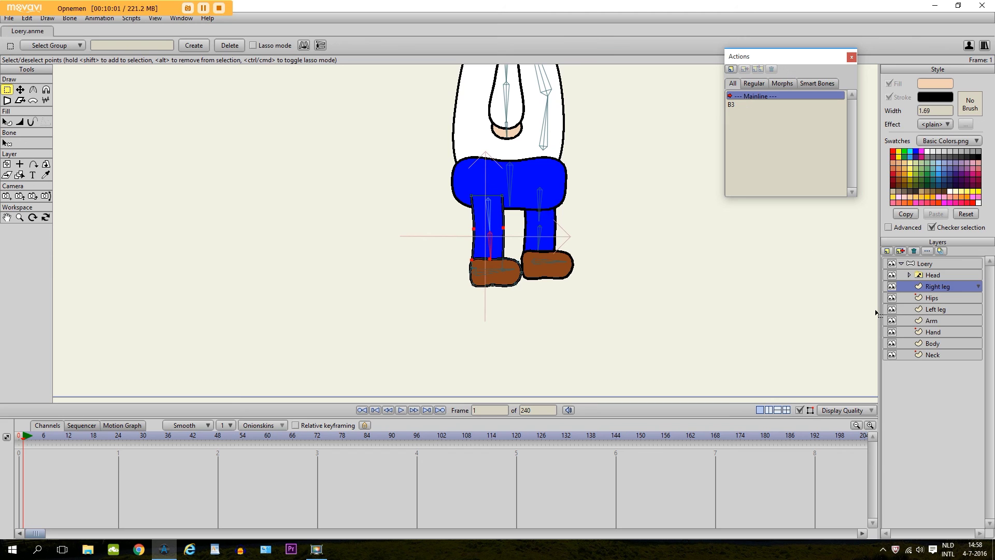
# Select the left shin bone on the Loery layer and create a new action named B6 for it
pyautogui.click(924, 264)
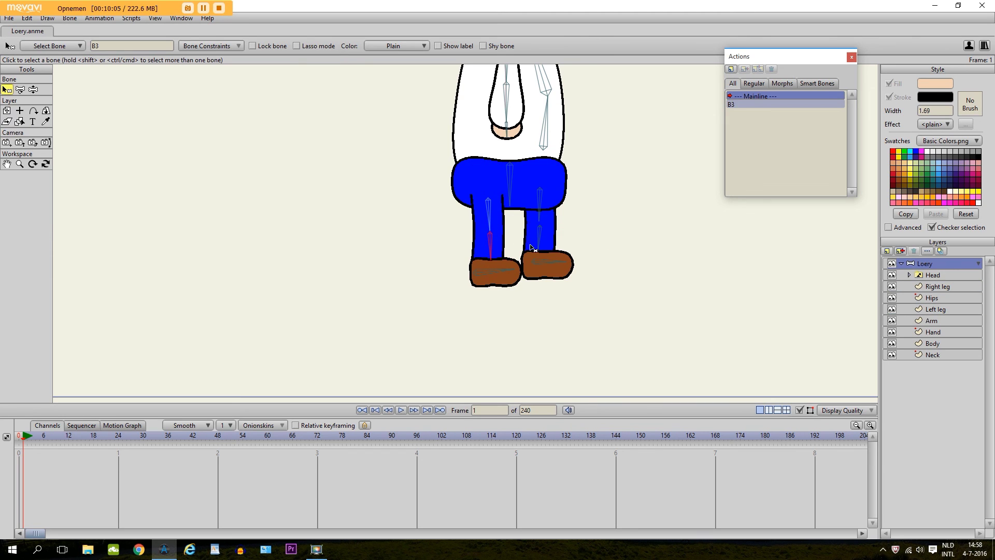
pyautogui.click(731, 69)
pyautogui.write('B6')
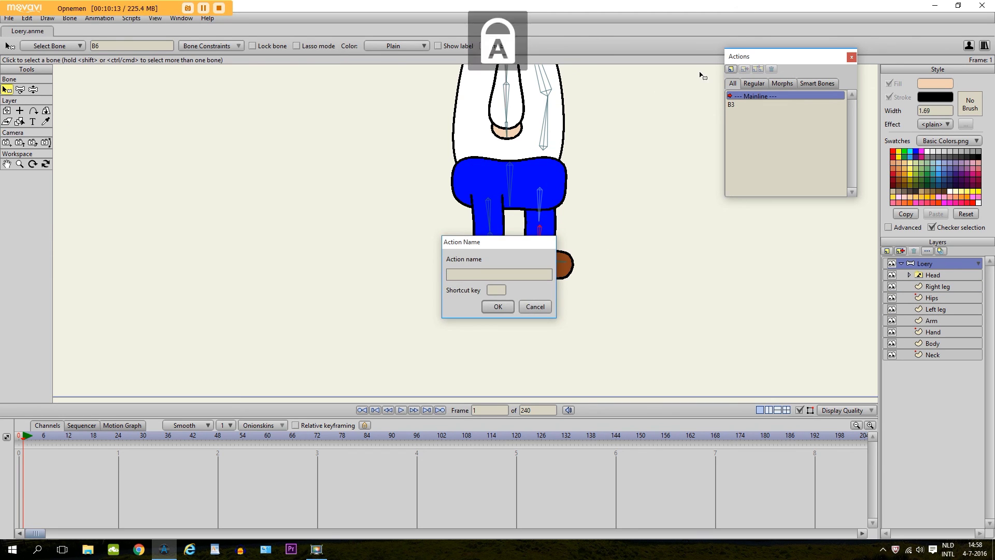
pyautogui.press('Return')
# In the B6 action, rotate the left shin bone to 251.2061° and adjust the Left leg's back knee point with the Hips layer hidden
pyautogui.moveTo(582, 247); pyautogui.dragTo(541, 207)
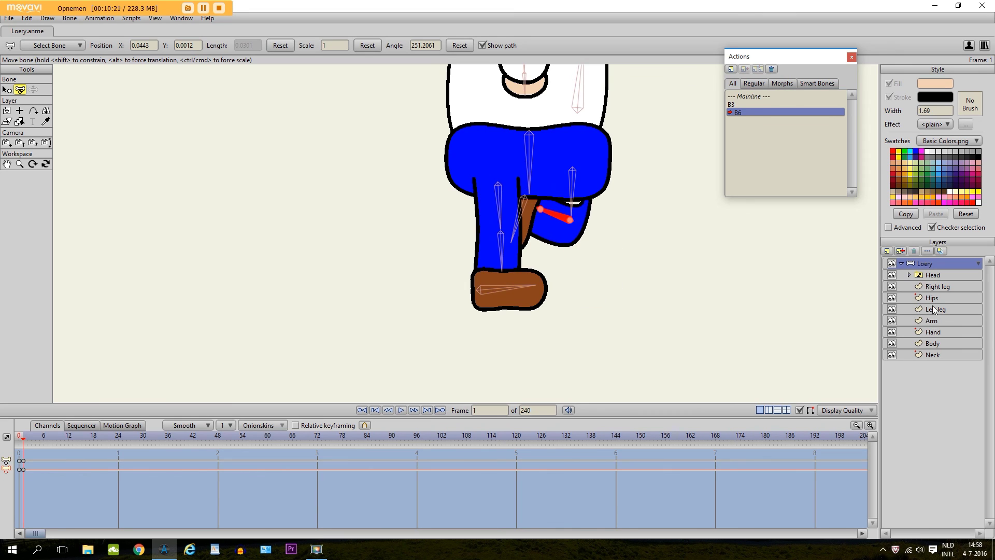
pyautogui.click(892, 298)
pyautogui.click(933, 310)
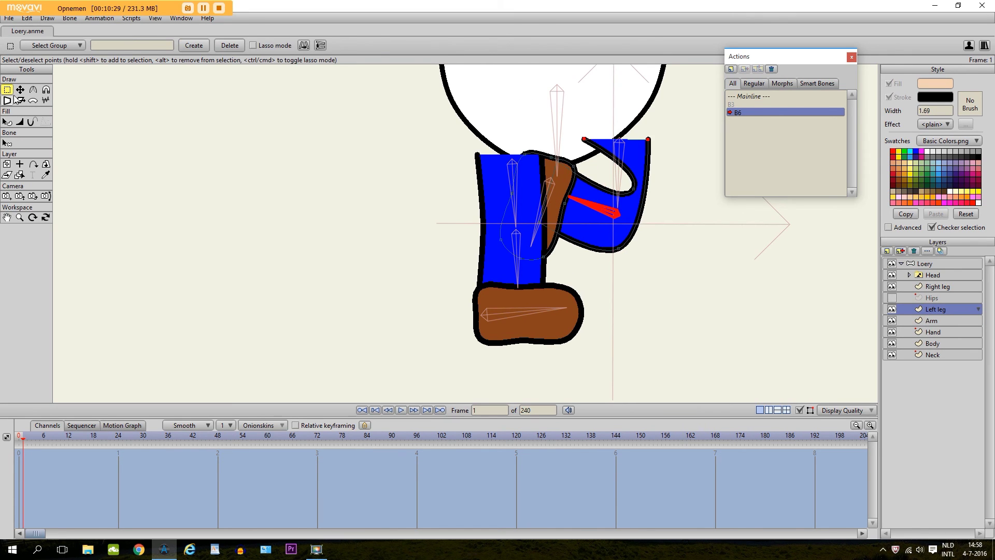
pyautogui.click(613, 190)
pyautogui.moveTo(613, 190); pyautogui.dragTo(633, 190)
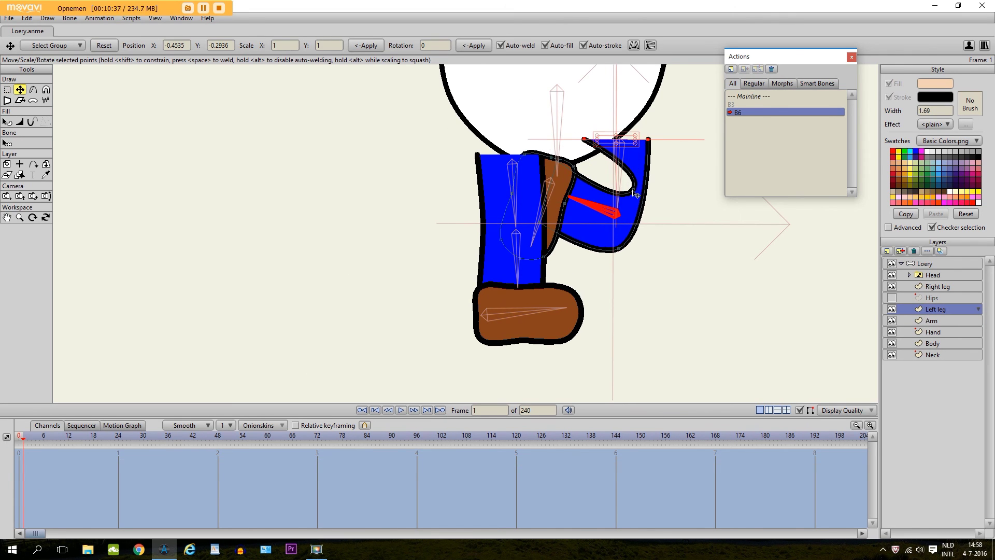
# Return to the Mainline and test the left leg's knee bend with the Manipulate Bones tool
pyautogui.click(754, 96)
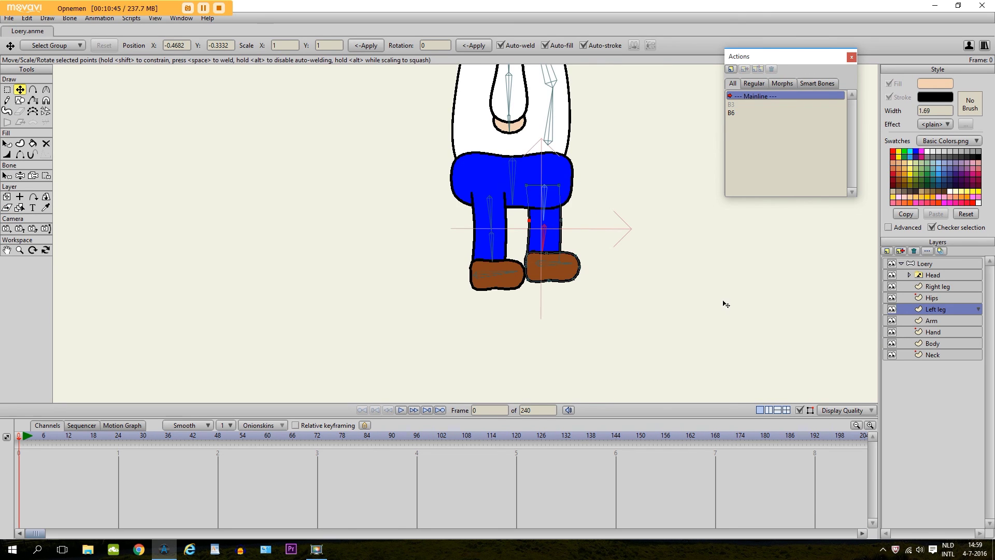
pyautogui.click(19, 175)
pyautogui.moveTo(545, 244)
pyautogui.mouseDown()
pyautogui.moveTo(503, 271)
pyautogui.moveTo(546, 249)
pyautogui.moveTo(536, 228)
pyautogui.mouseUp()
pyautogui.scroll(-3, 537, 228)
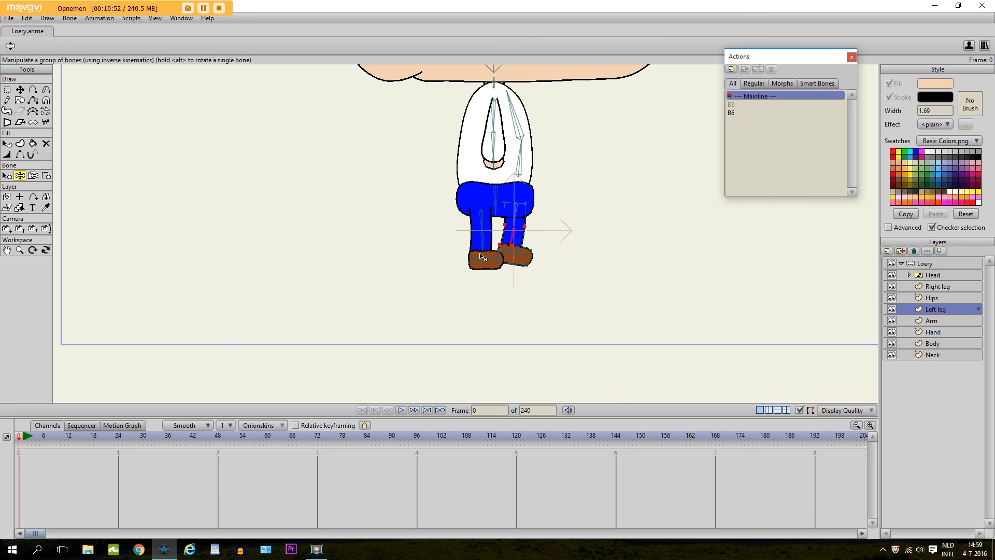
pyautogui.press('g')
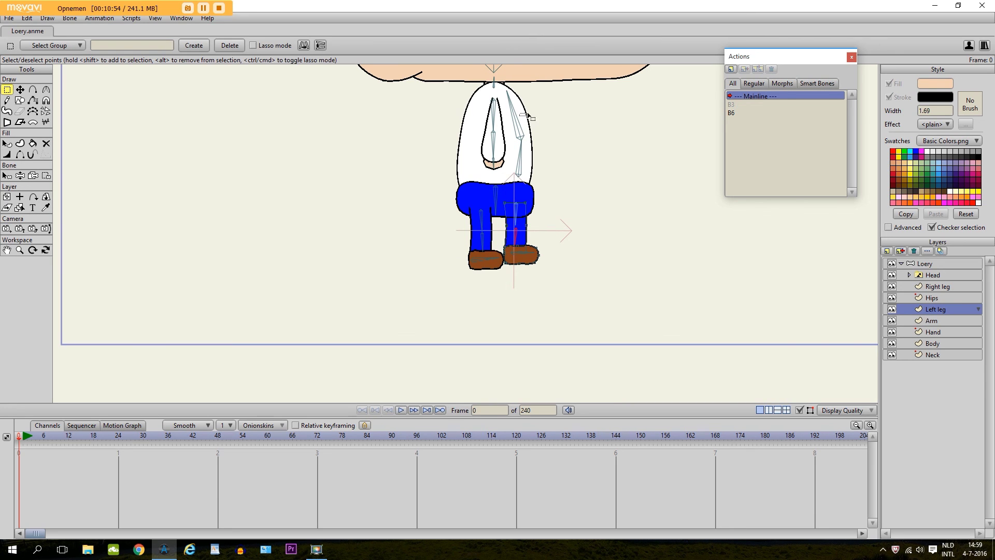
# Test the upper torso bone's movement on the whole character with the Manipulate Bones tool
pyautogui.click(19, 175)
pyautogui.scroll(-2, 510, 165)
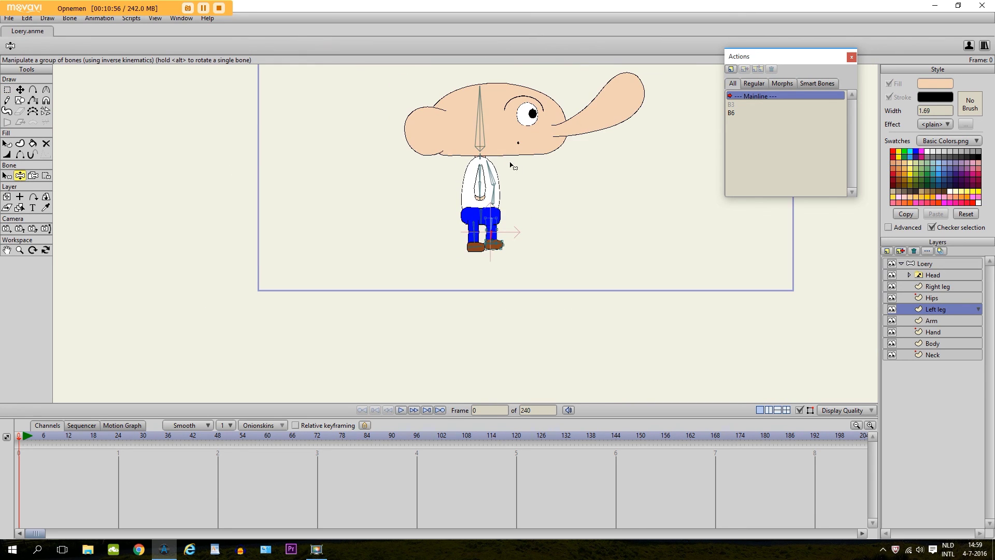
pyautogui.moveTo(490, 166)
pyautogui.mouseDown()
pyautogui.moveTo(506, 179)
pyautogui.moveTo(495, 172)
pyautogui.mouseUp()
pyautogui.scroll(5, 322, 279)
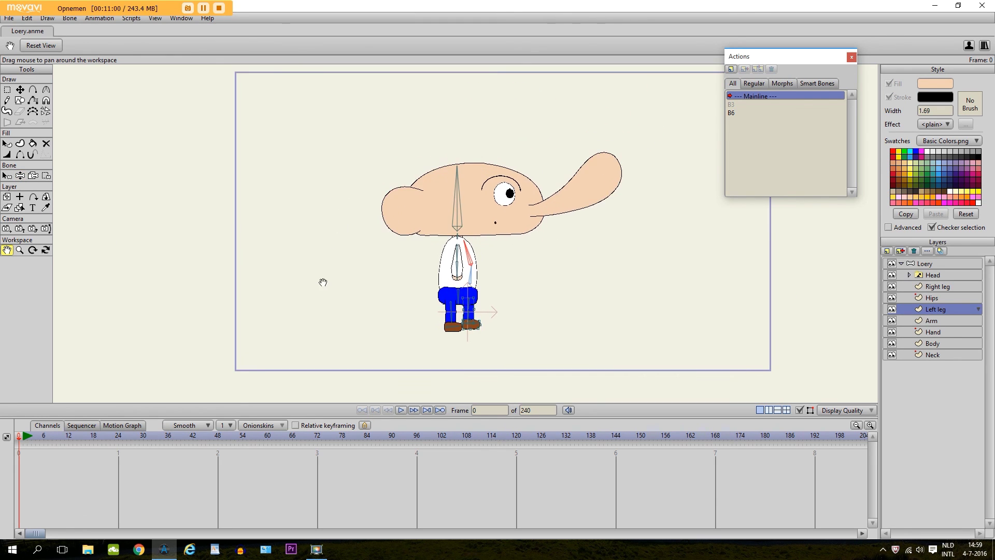
pyautogui.scroll(-1, 256, 252)
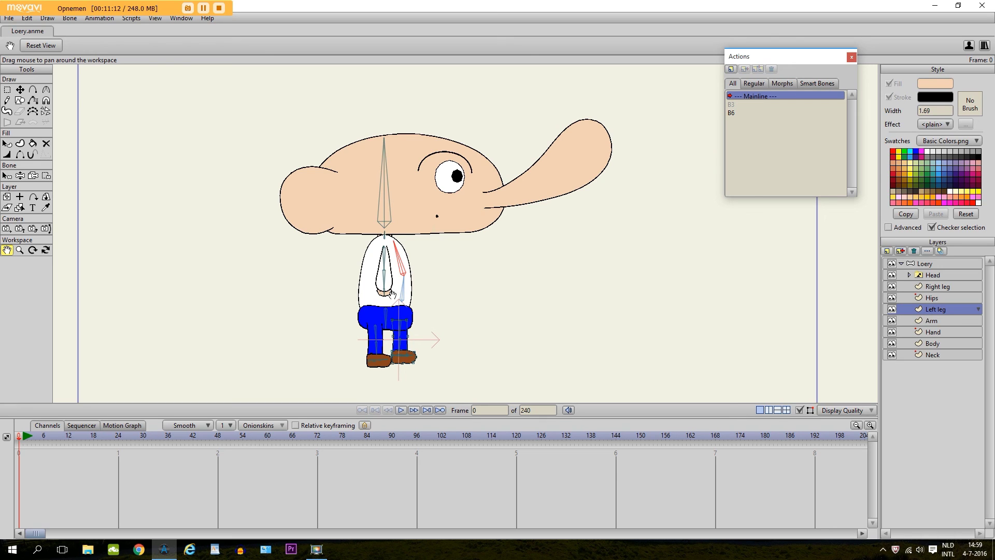
pyautogui.moveTo(322, 277); pyautogui.dragTo(331, 262)
pyautogui.scroll(-3, 331, 263)
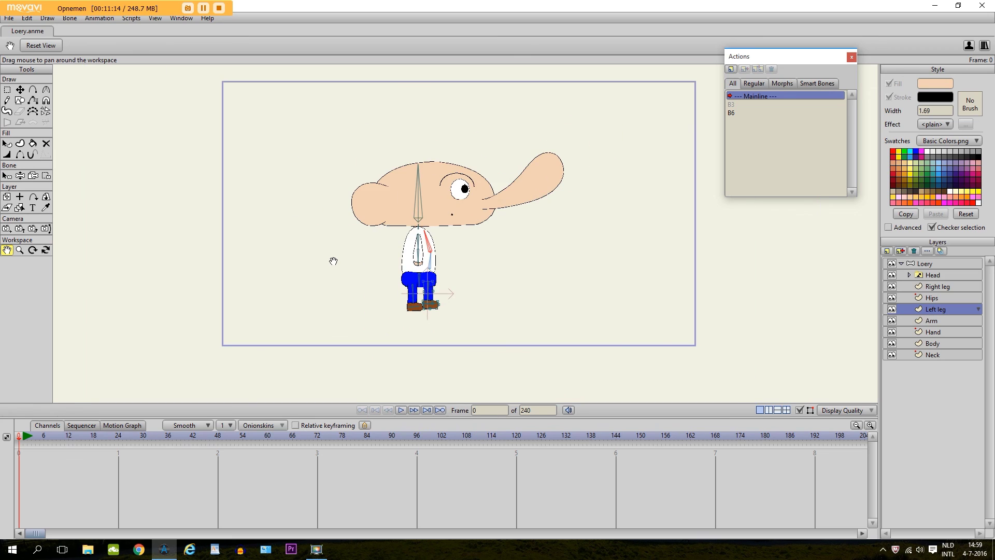